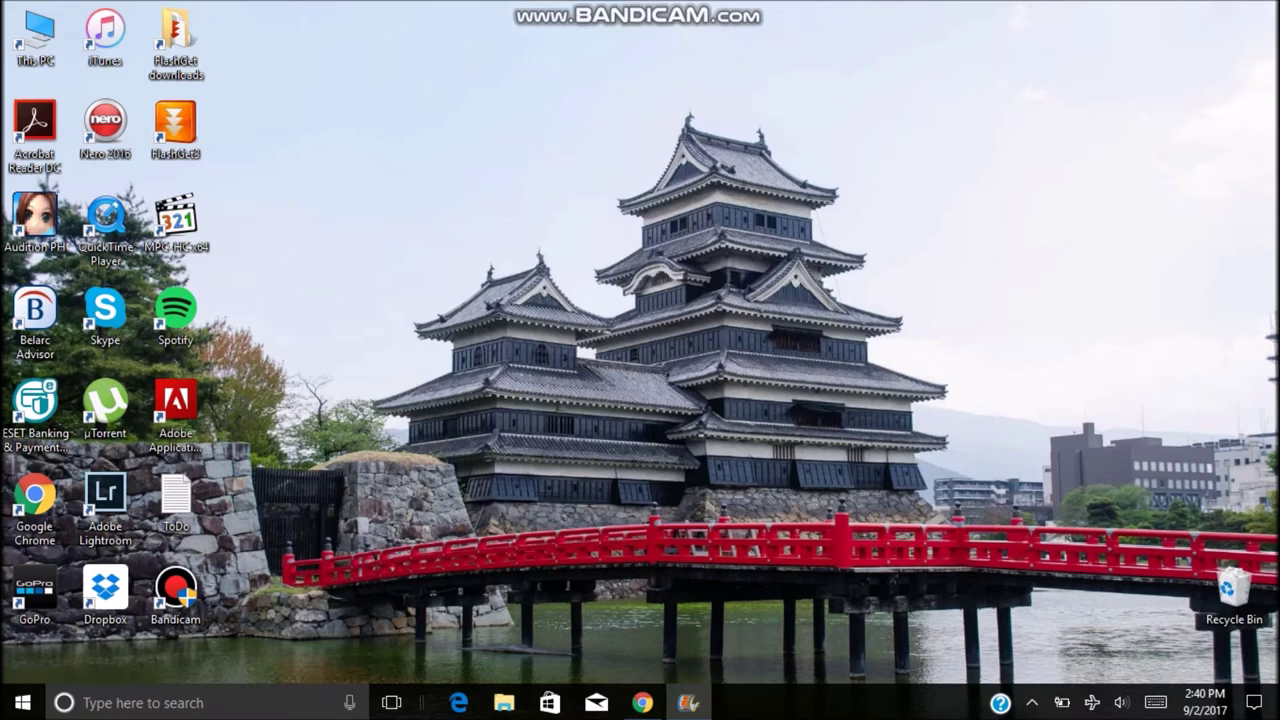
- Bring up the TW2016 project in Movie Maker, maximize it, and inspect the GOPR5106.MP4 clip's error while declining its removal from the project
click(687, 703)
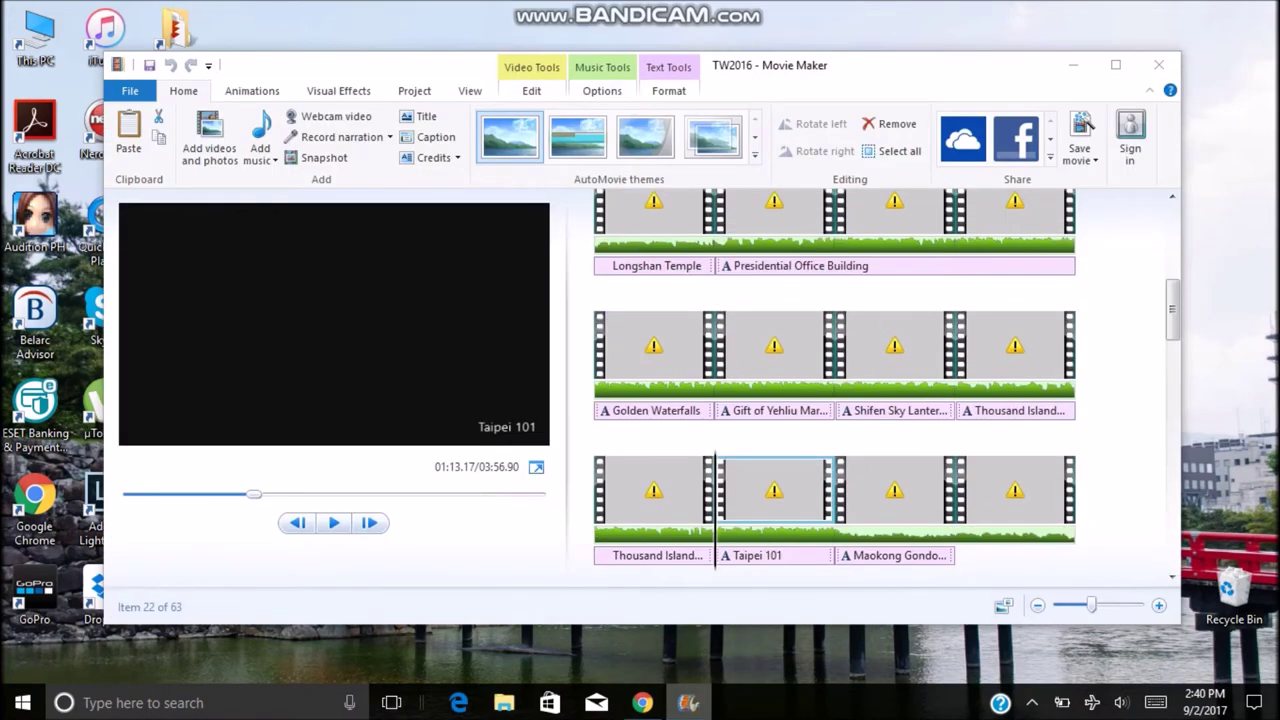
click(1115, 64)
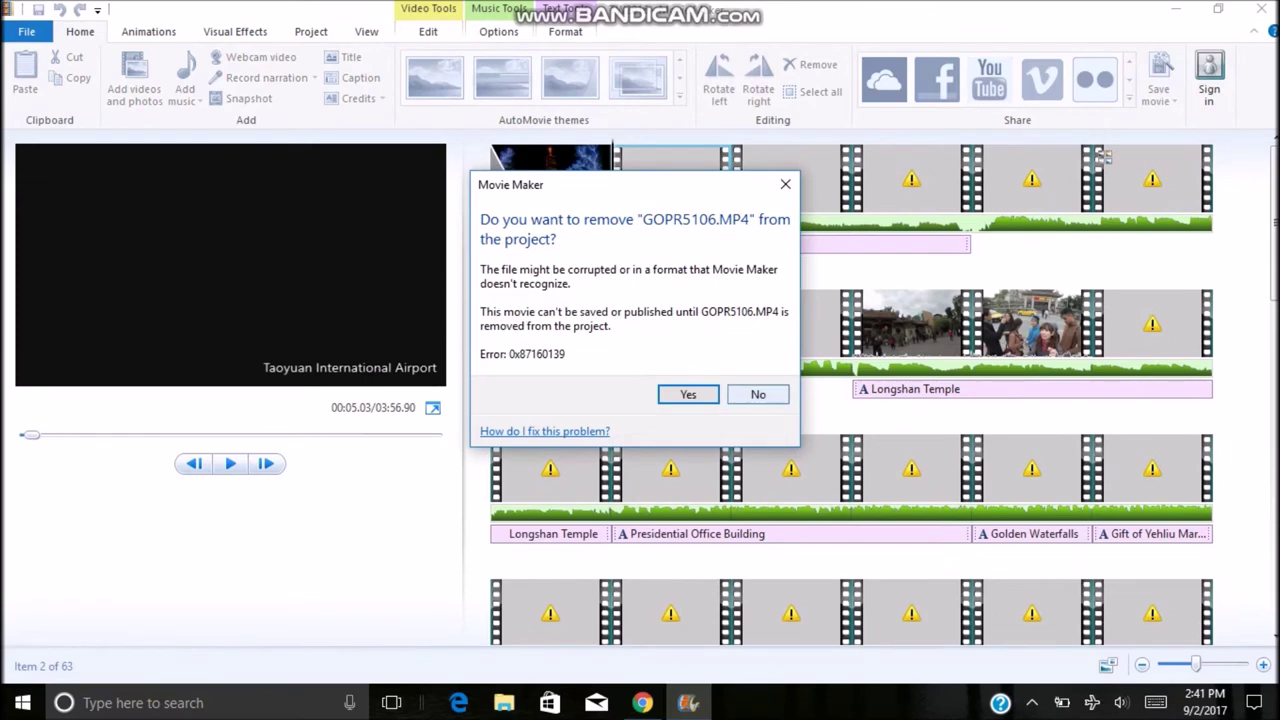
click(758, 394)
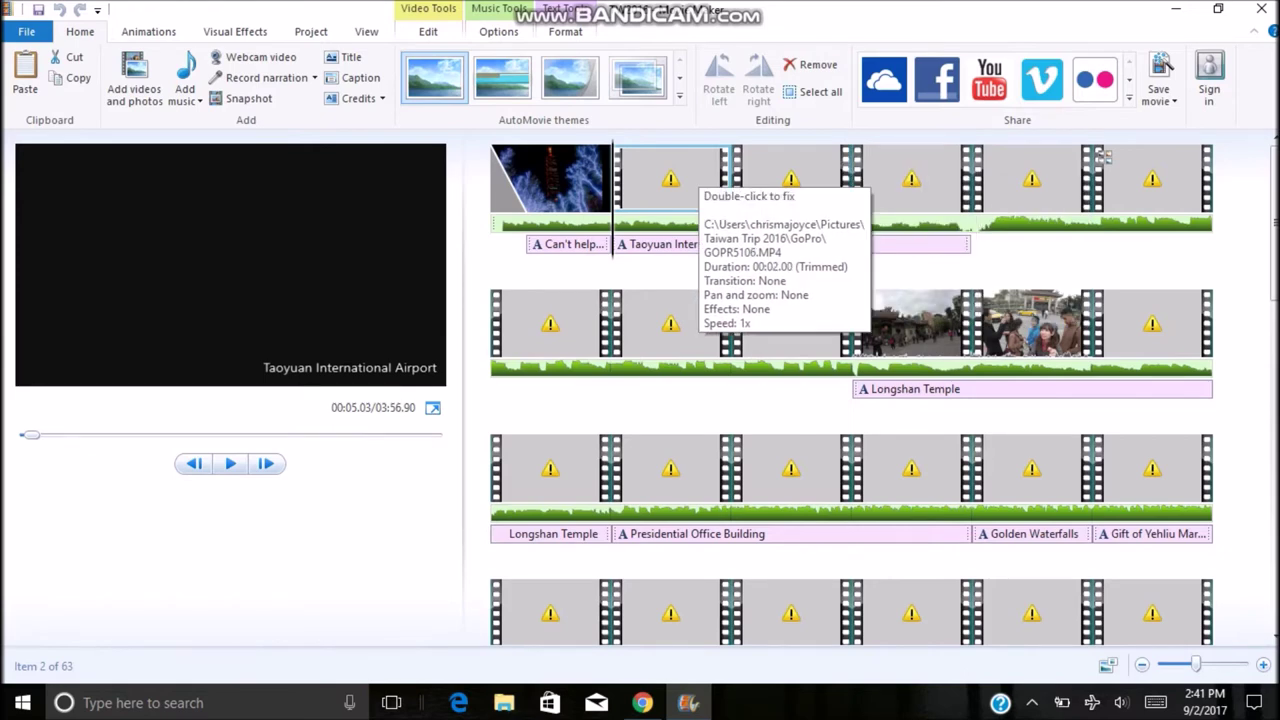
double_click(698, 172)
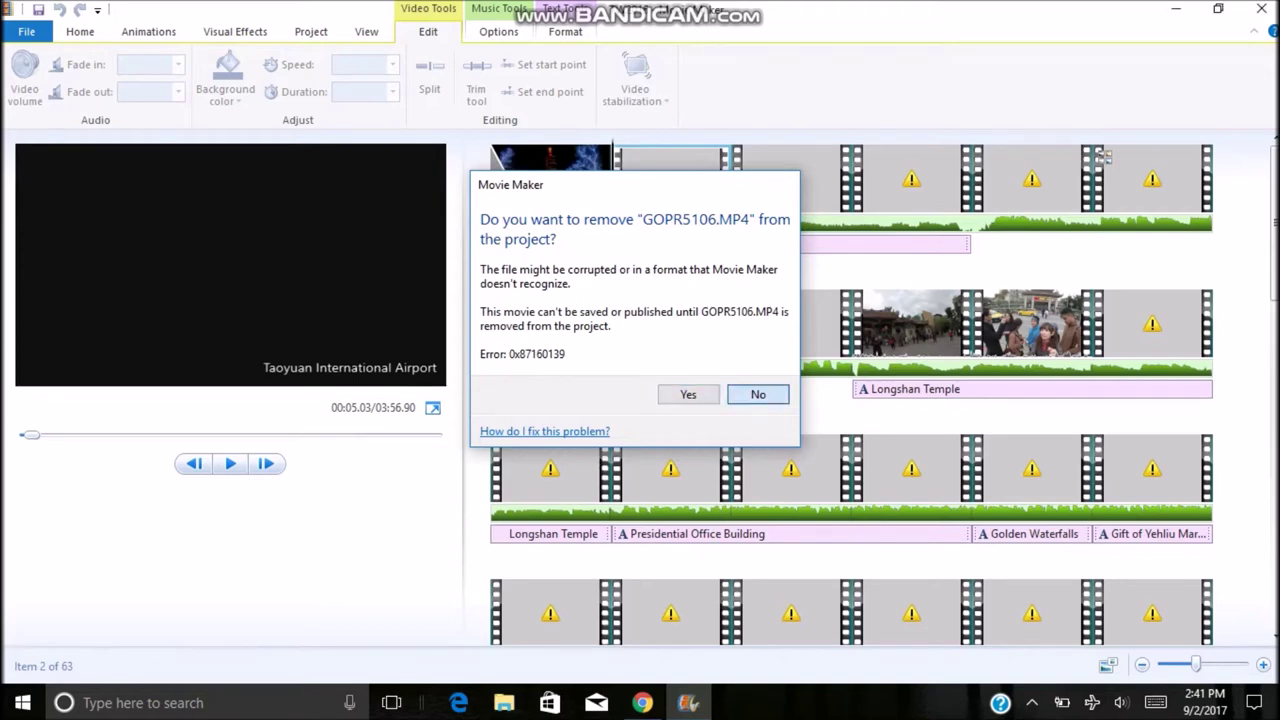
click(758, 394)
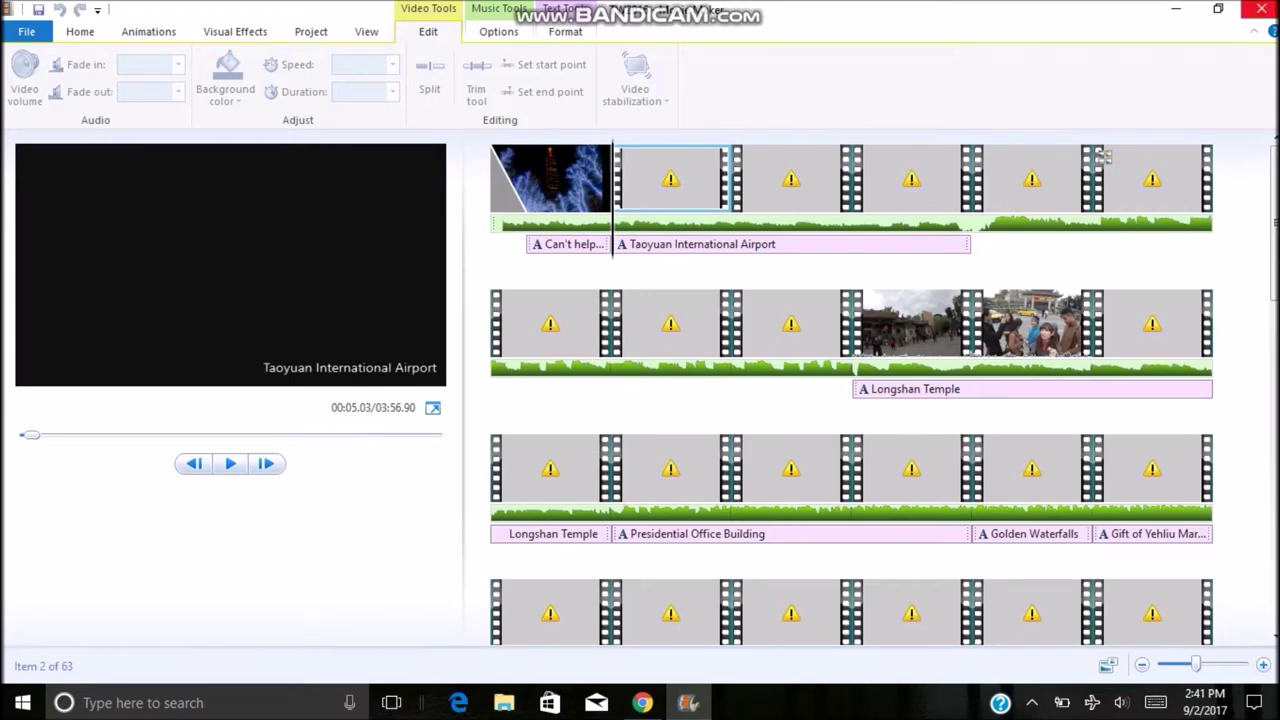
- Close Movie Maker without saving changes to TW2016 and refresh the desktop
click(1256, 9)
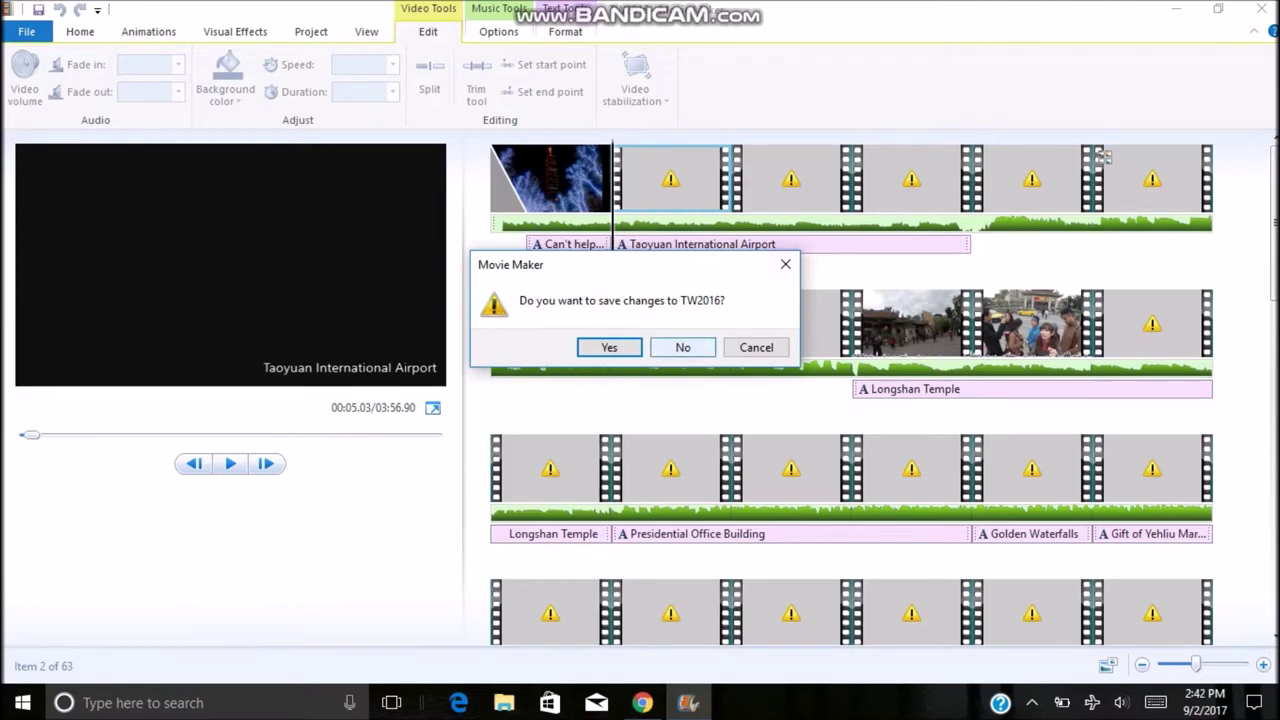
click(683, 347)
right_click(407, 259)
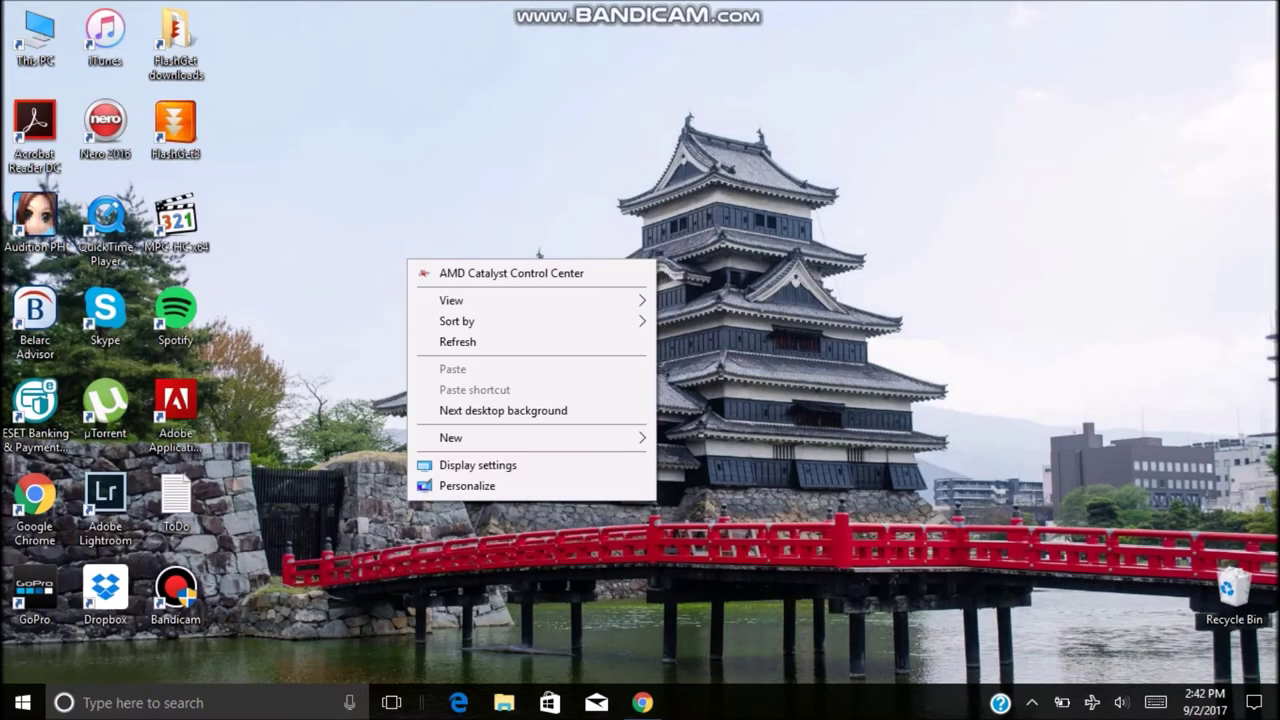
click(457, 341)
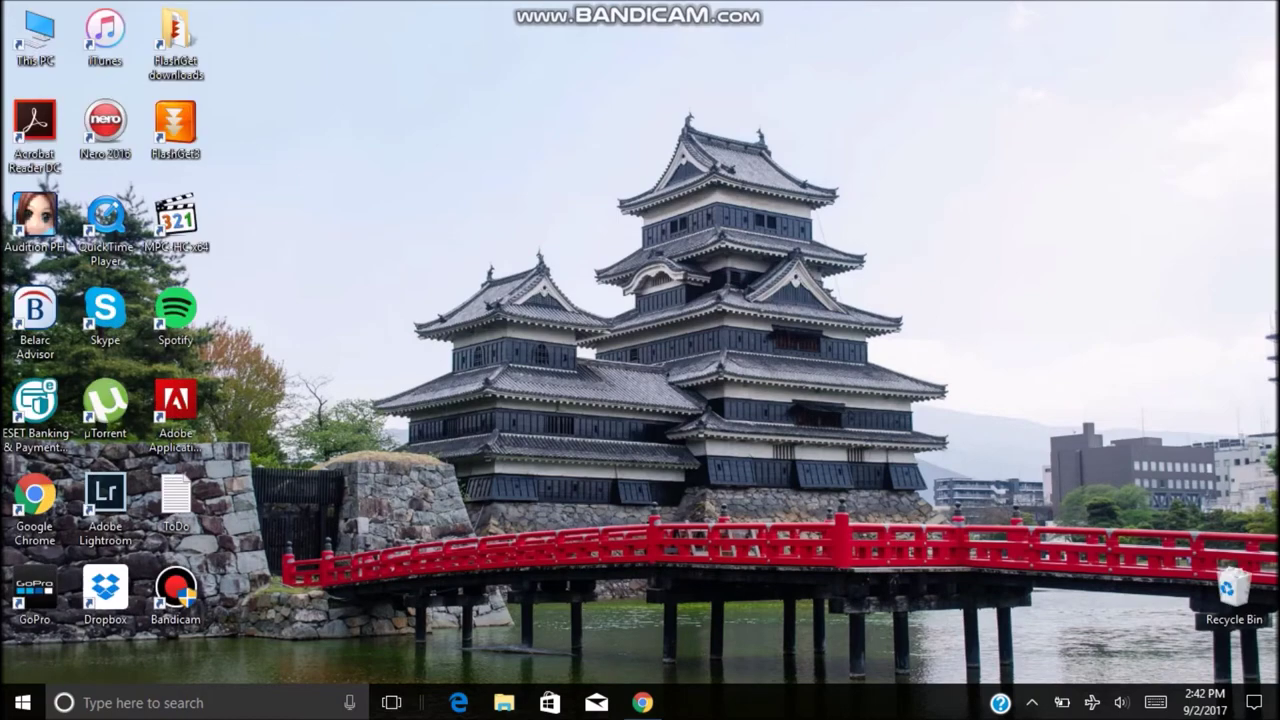
right_click(311, 248)
click(360, 330)
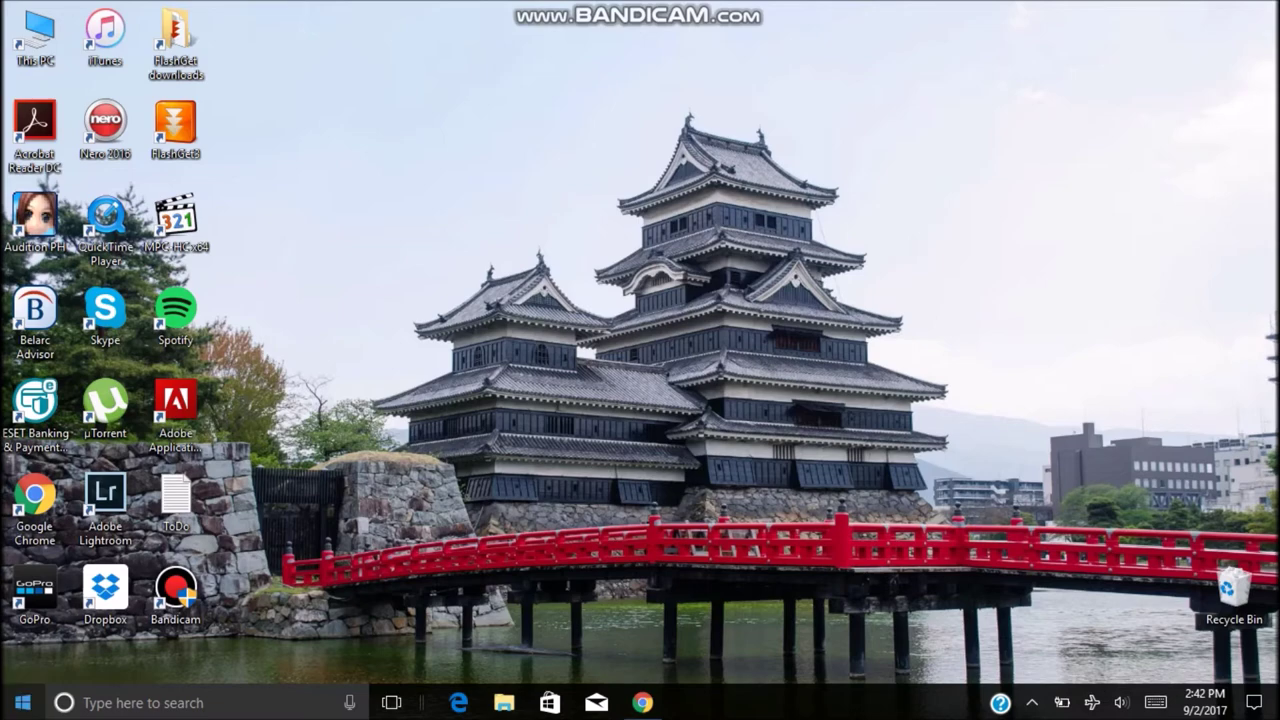
- Launch Movie Maker and open the recent project TW2016.wlmp
click(22, 702)
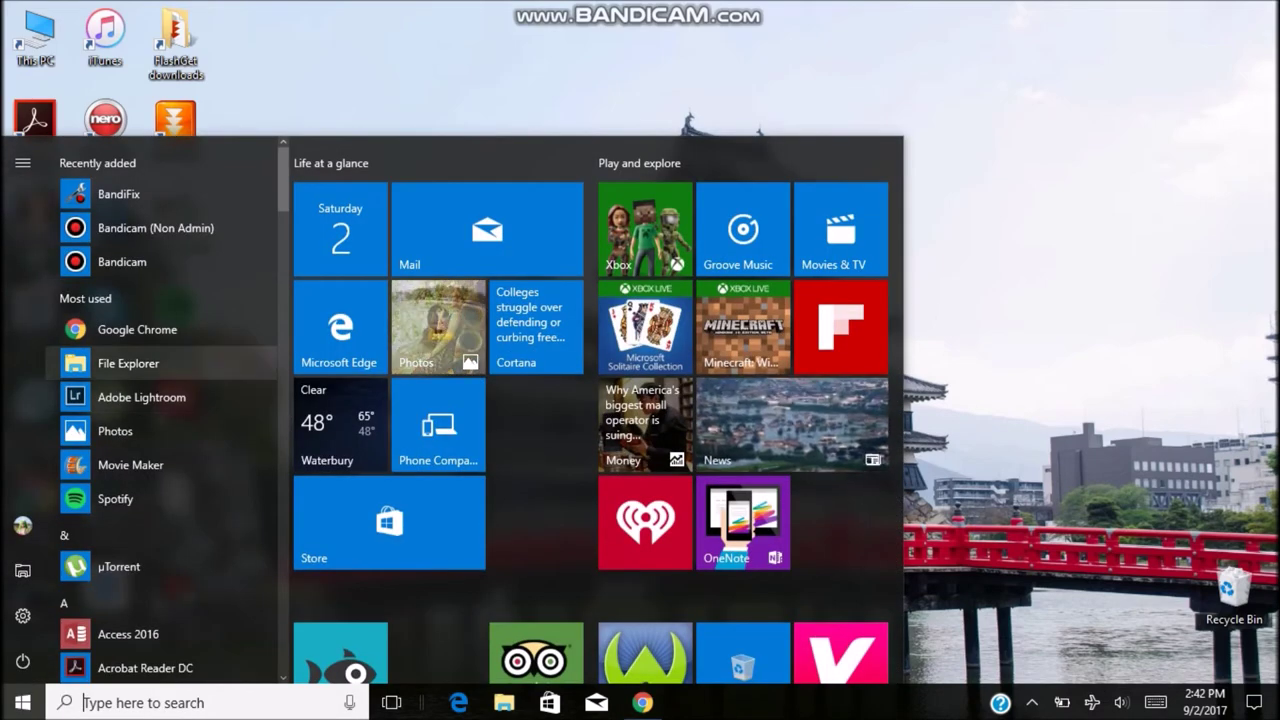
scroll(160, 400, down, 4)
scroll(160, 441, up, 2)
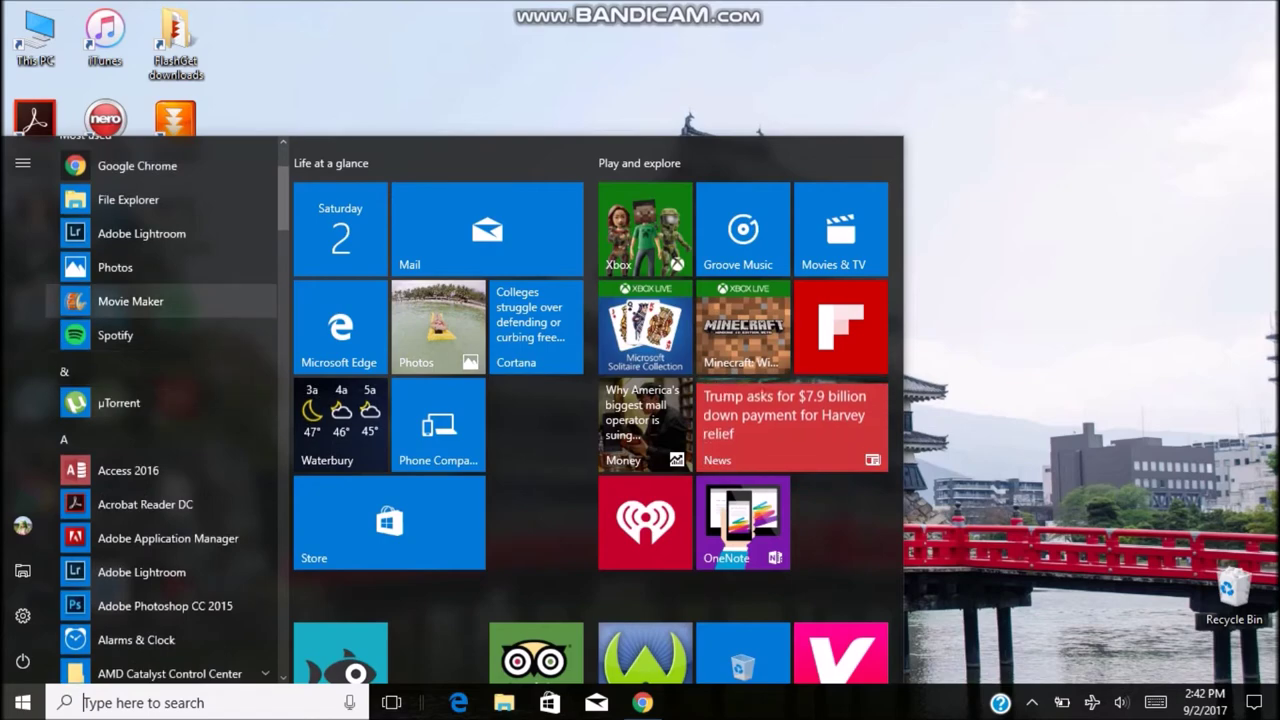
click(130, 272)
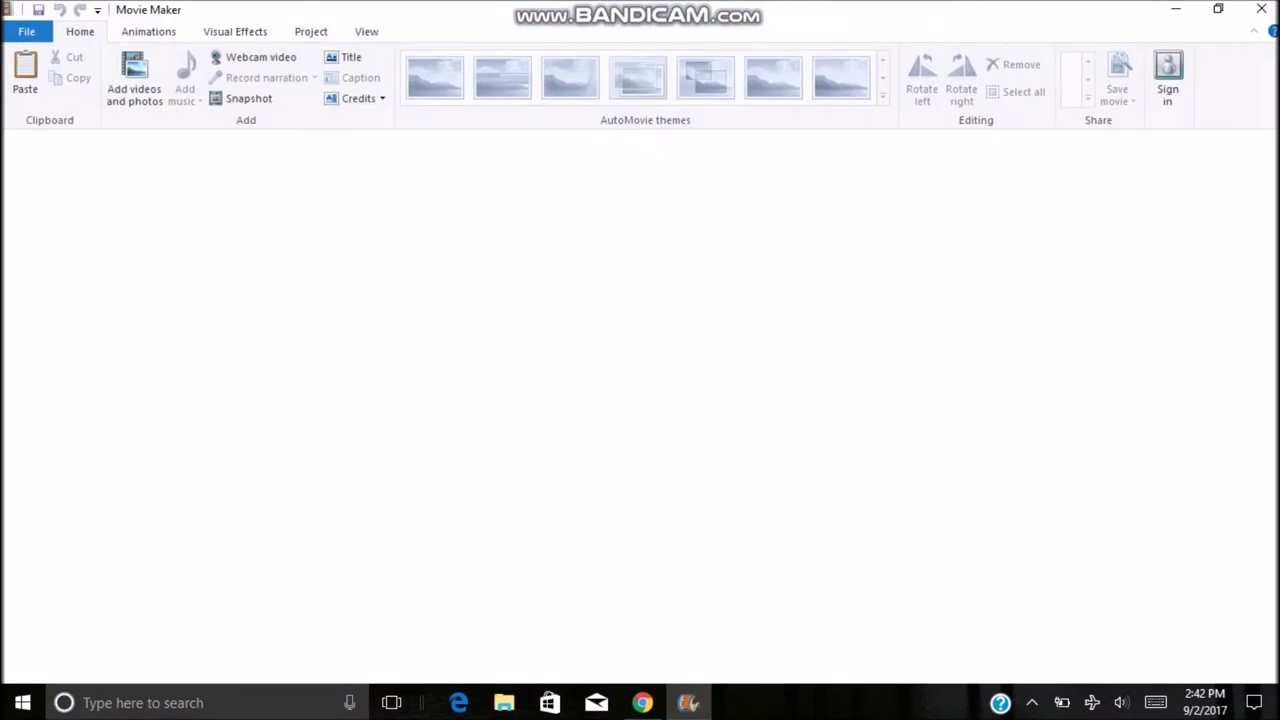
click(27, 31)
click(27, 31)
click(27, 31)
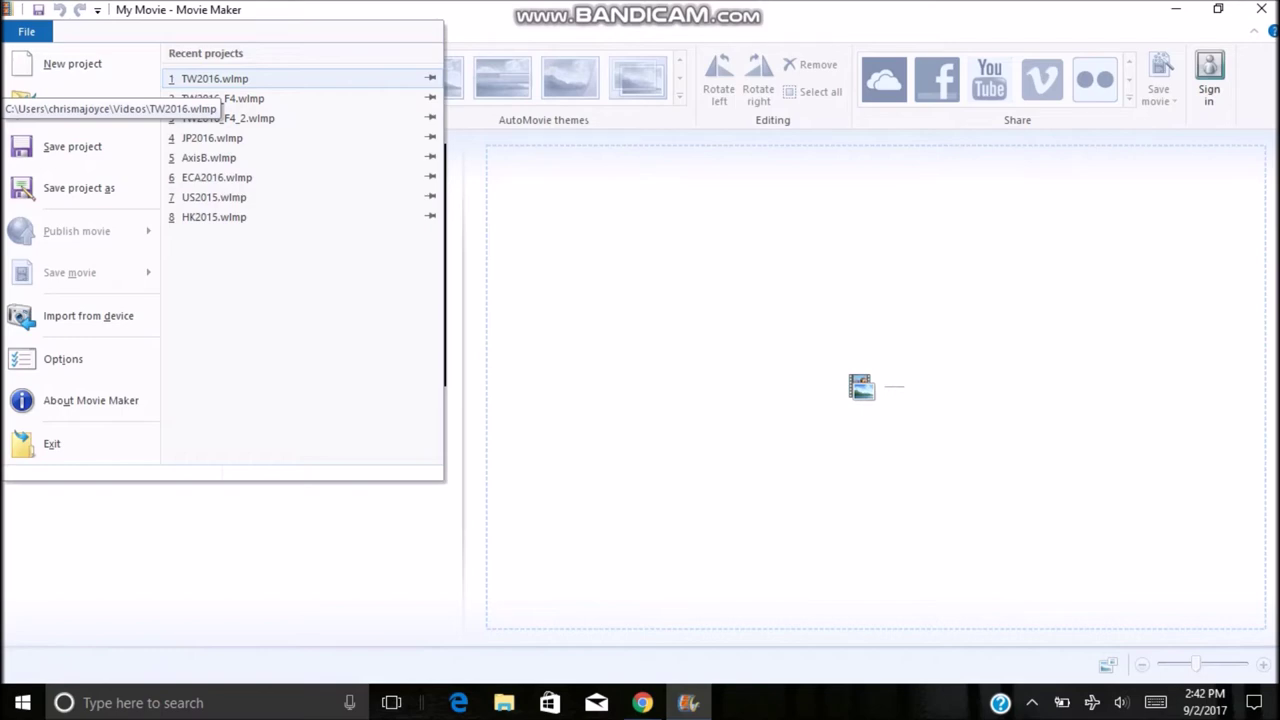
click(215, 78)
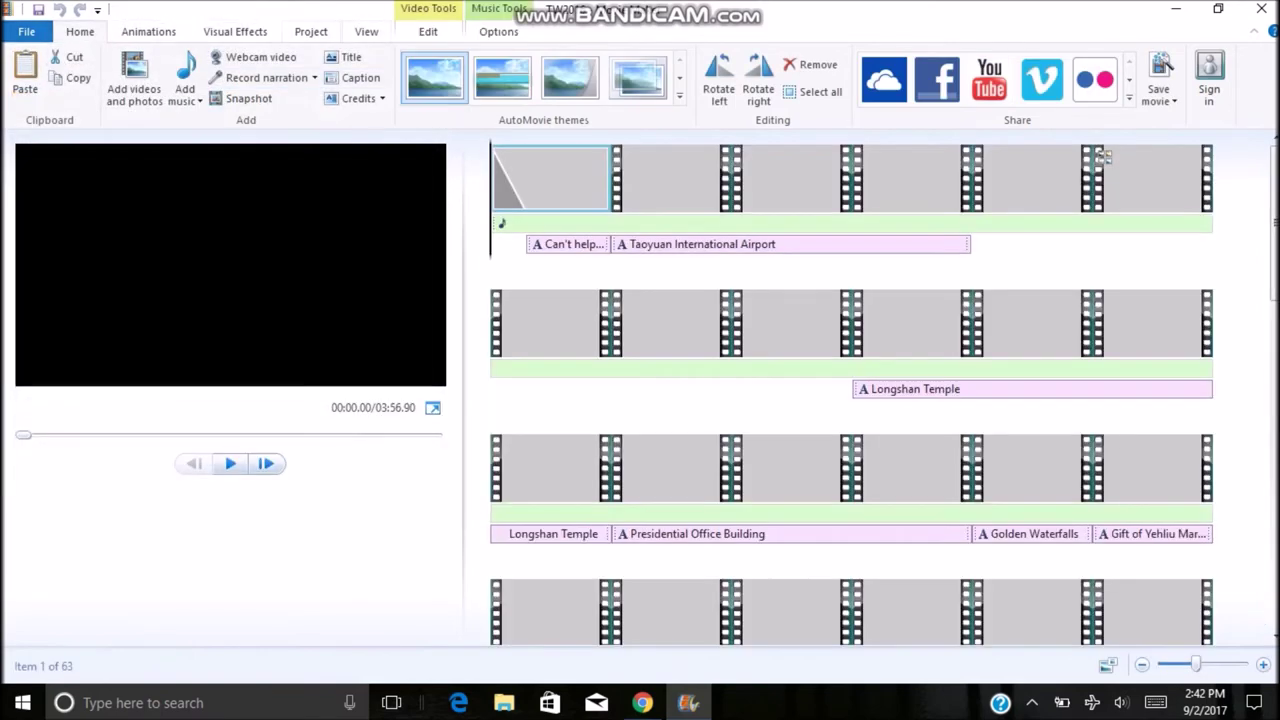
- Set the storyboard thumbnail size to Extra large icons while the project is loading
key(alt+w)
click(161, 80)
click(161, 80)
click(161, 80)
click(161, 80)
click(162, 80)
click(162, 80)
click(162, 80)
click(162, 80)
click(162, 80)
click(162, 80)
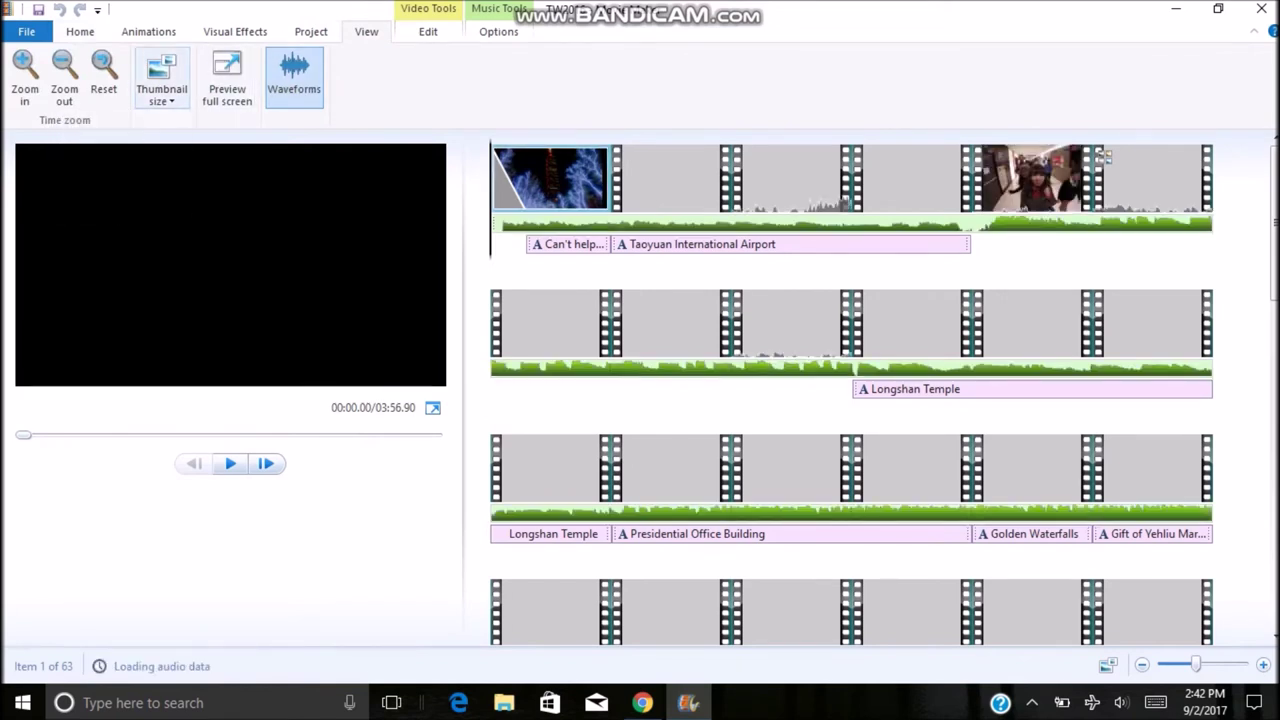
click(162, 80)
click(127, 203)
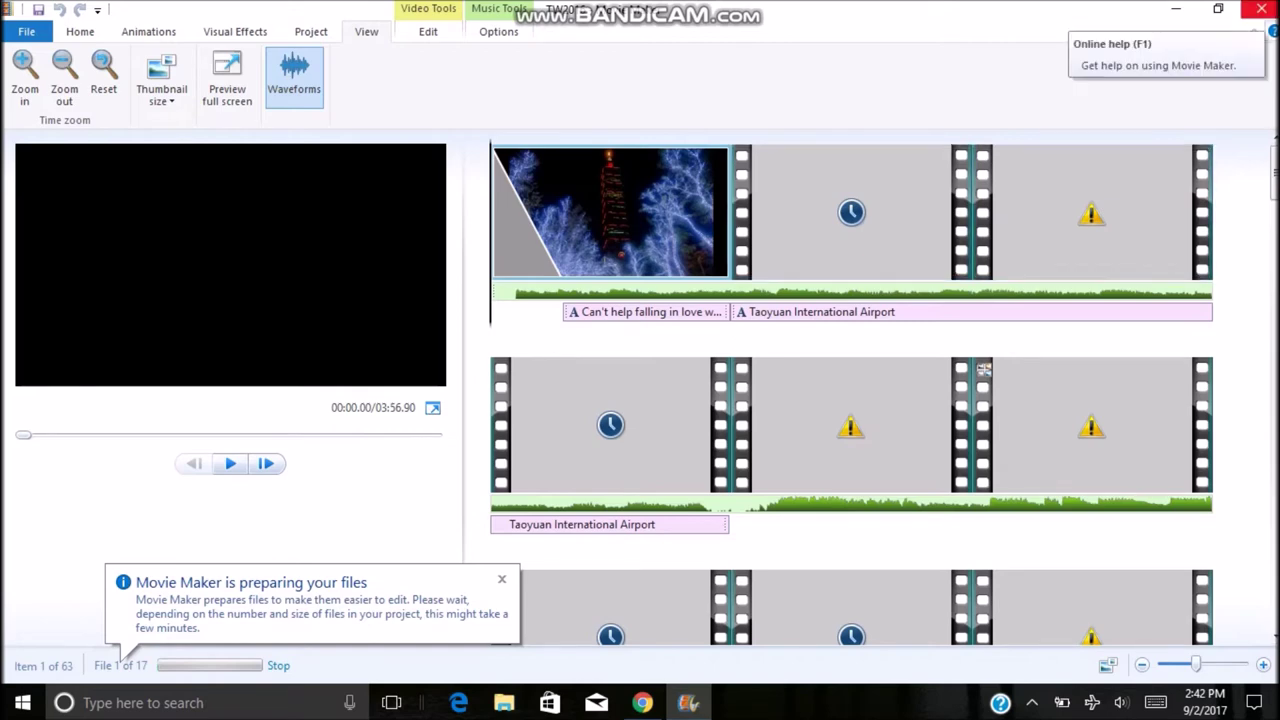
- Close Movie Maker, discarding the changes to TW2016, and refresh the desktop several times
click(1261, 9)
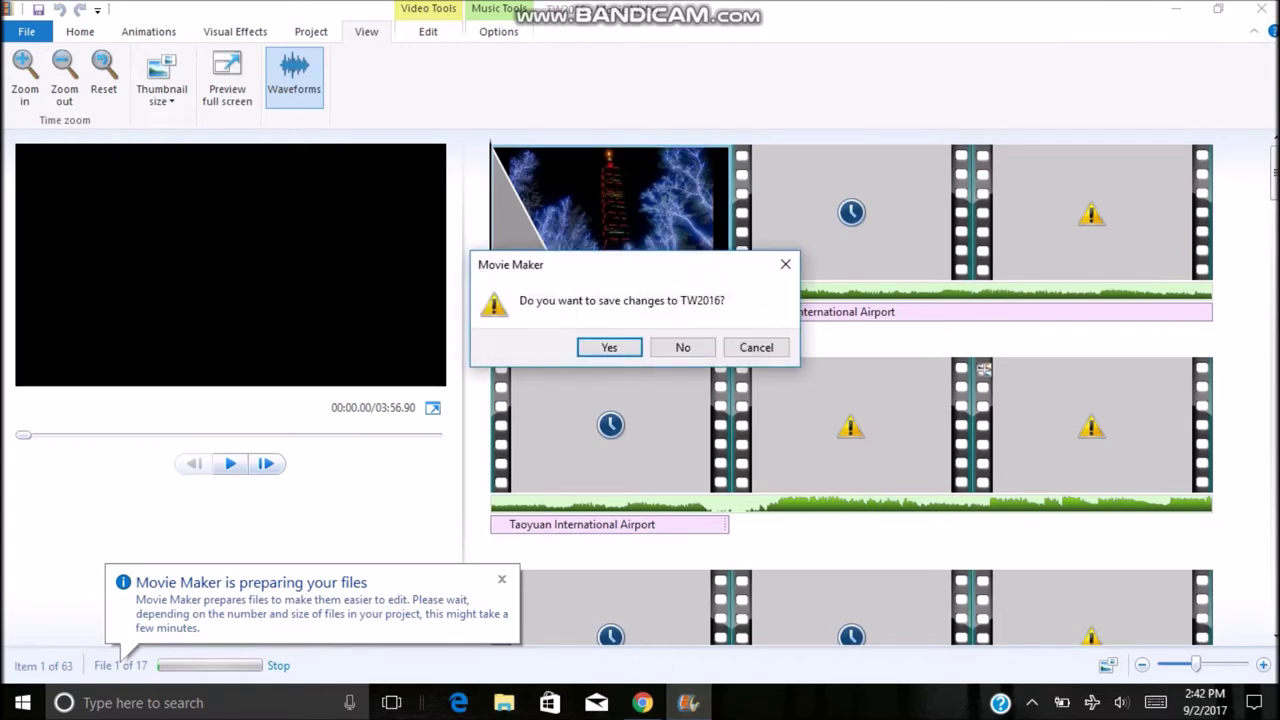
click(682, 347)
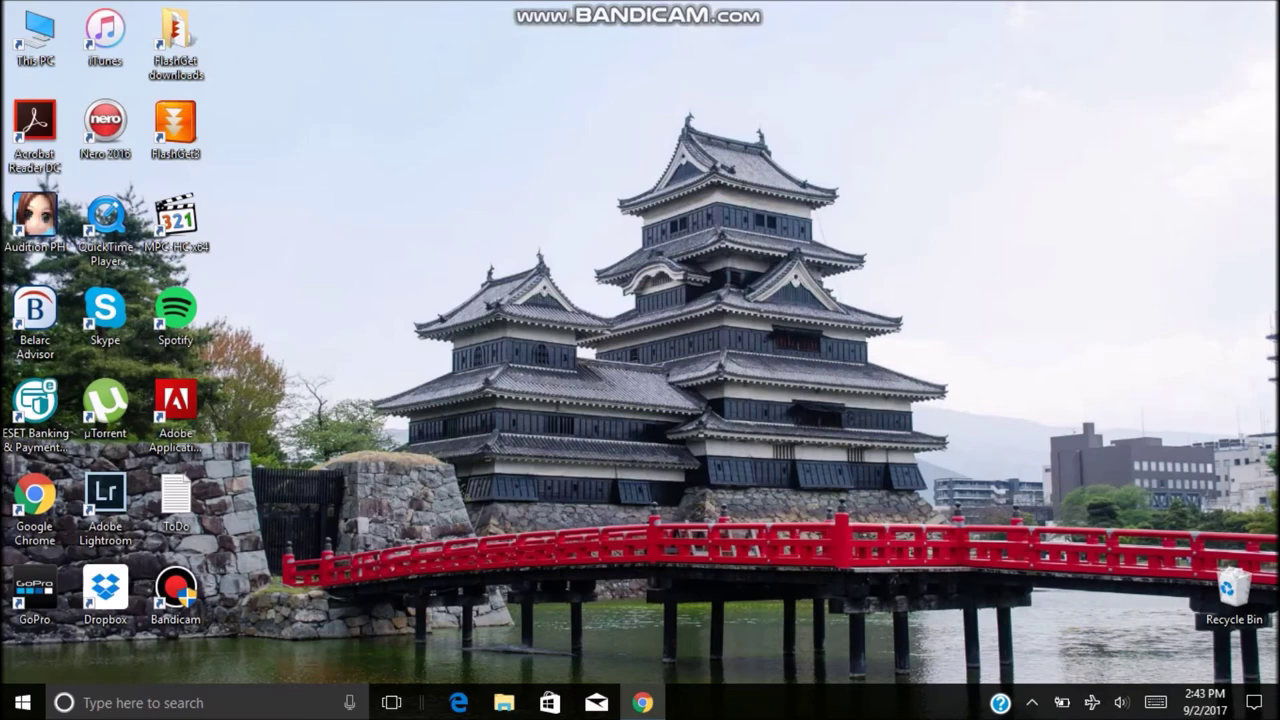
right_click(224, 300)
click(280, 383)
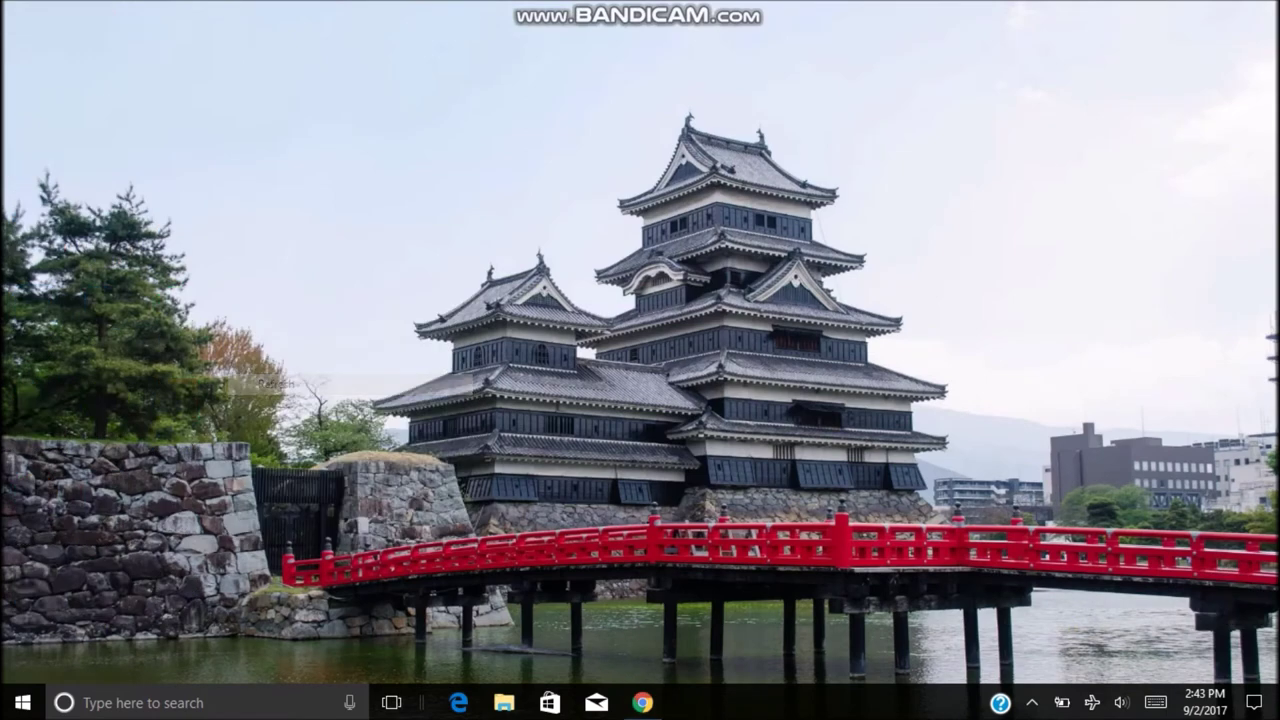
right_click(303, 300)
click(345, 382)
right_click(316, 284)
click(355, 369)
- Relaunch Movie Maker and reopen TW2016.wlmp from the recent projects
click(22, 702)
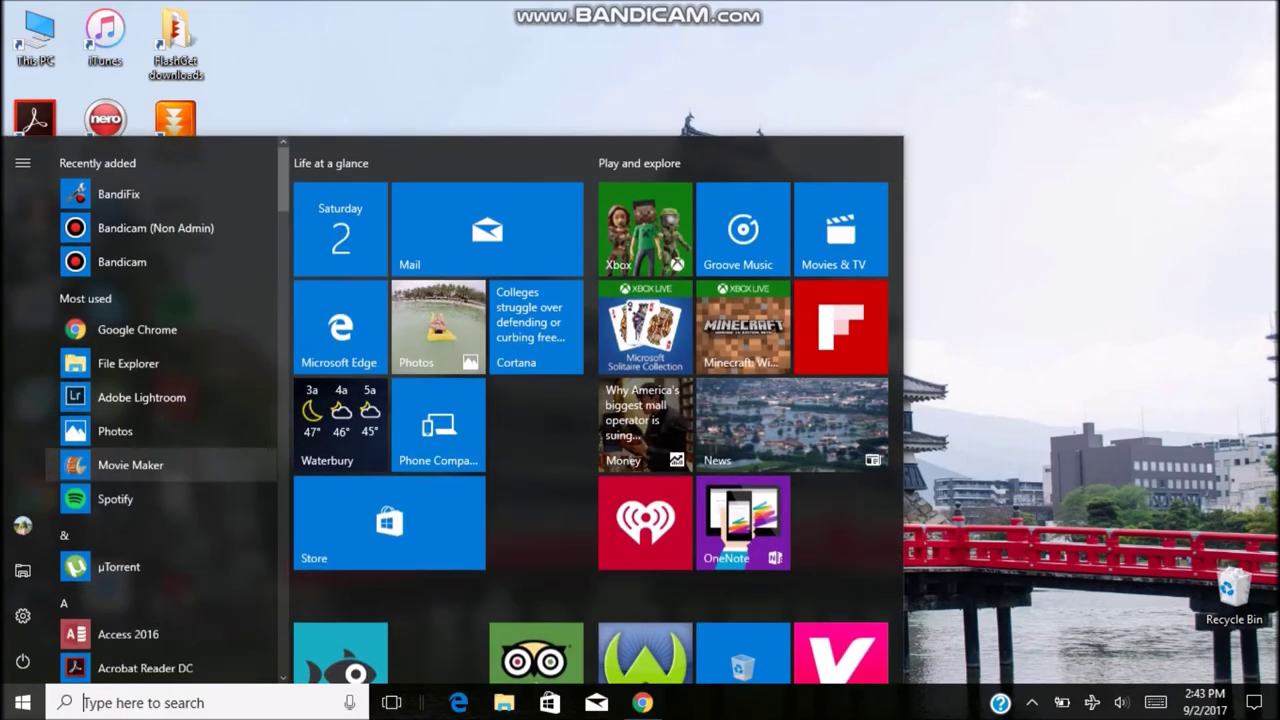
scroll(162, 420, down, 1)
key(Escape)
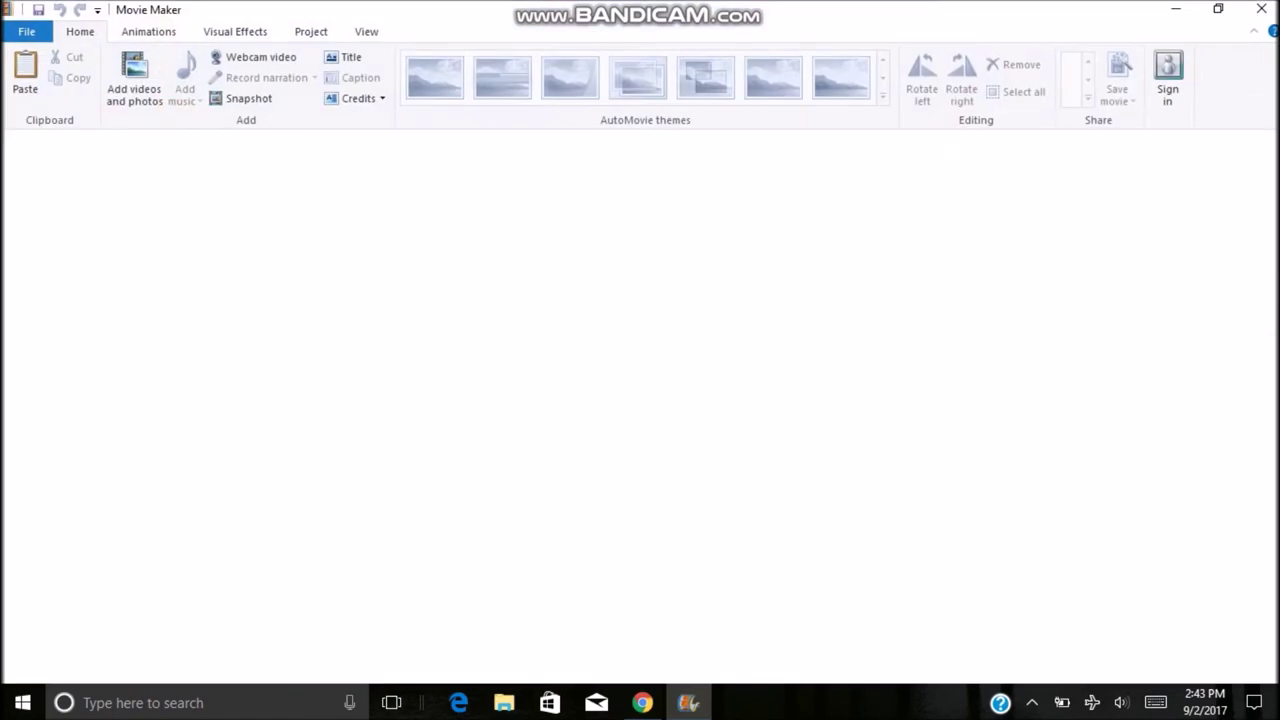
click(26, 31)
key(Escape)
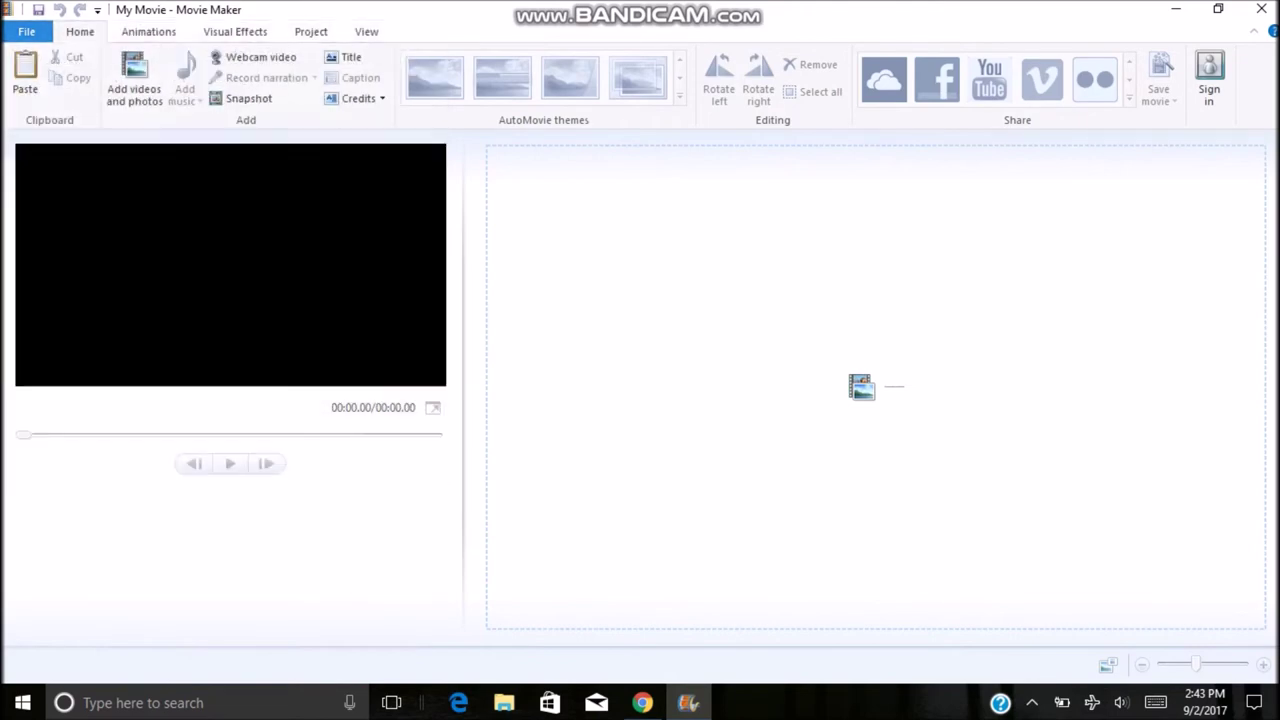
click(26, 31)
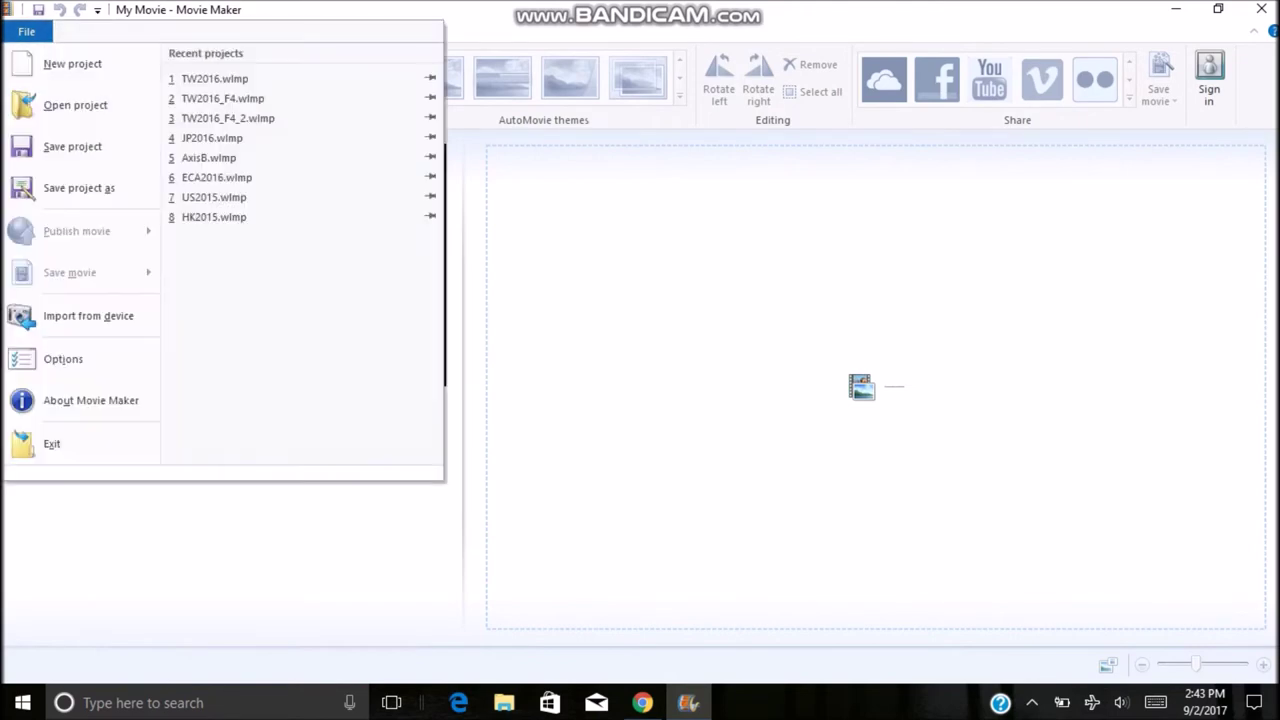
click(214, 78)
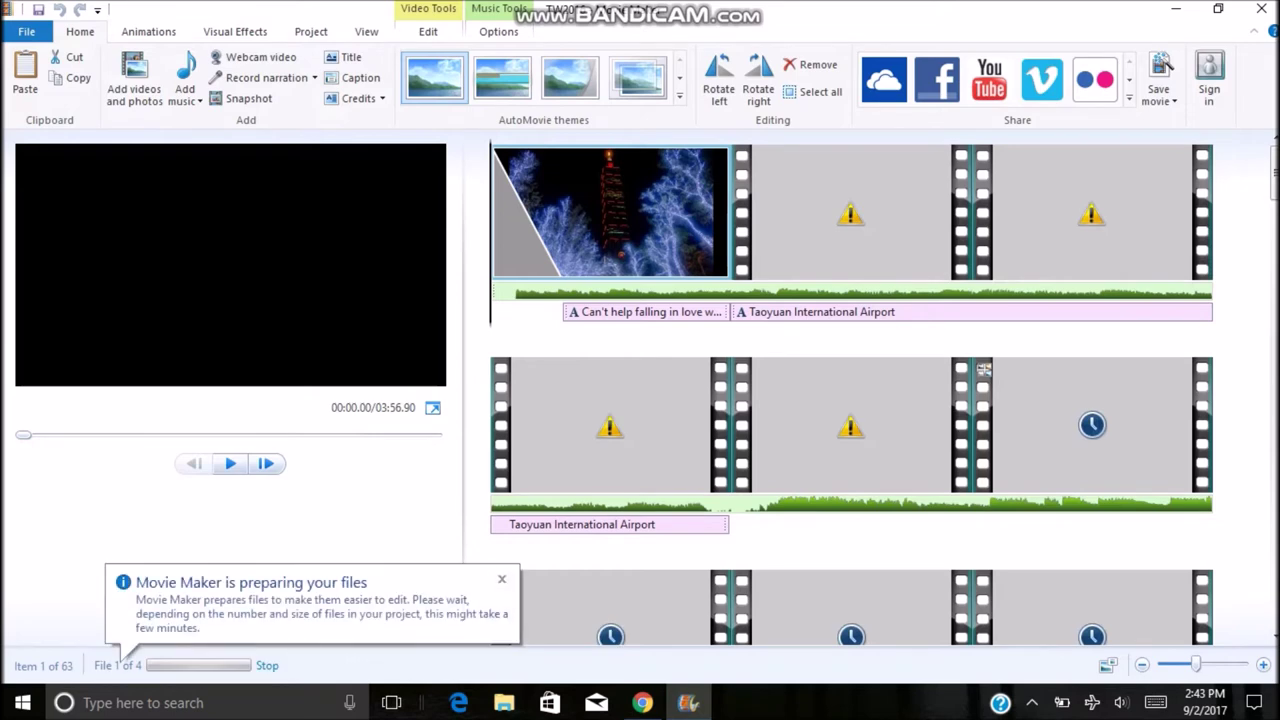
- Check which thumbnail size is selected for the storyboard, leaving the setting as it is
click(366, 31)
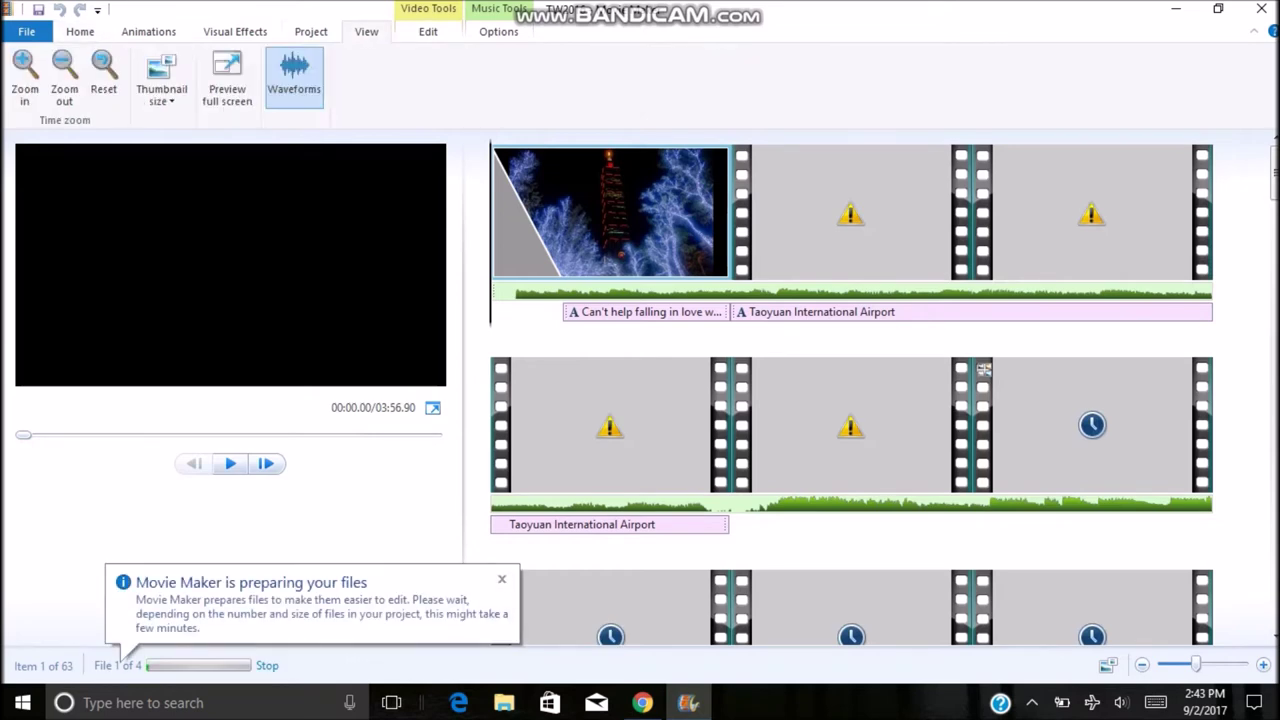
click(161, 90)
click(161, 90)
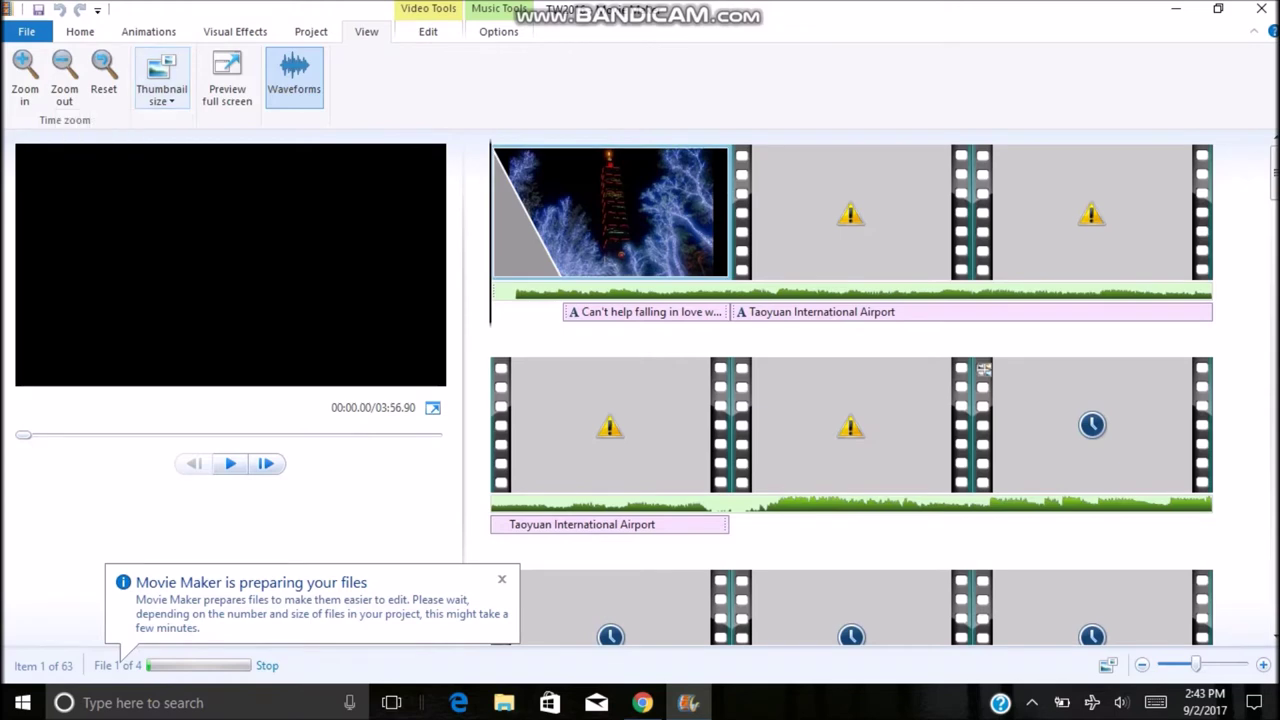
click(161, 90)
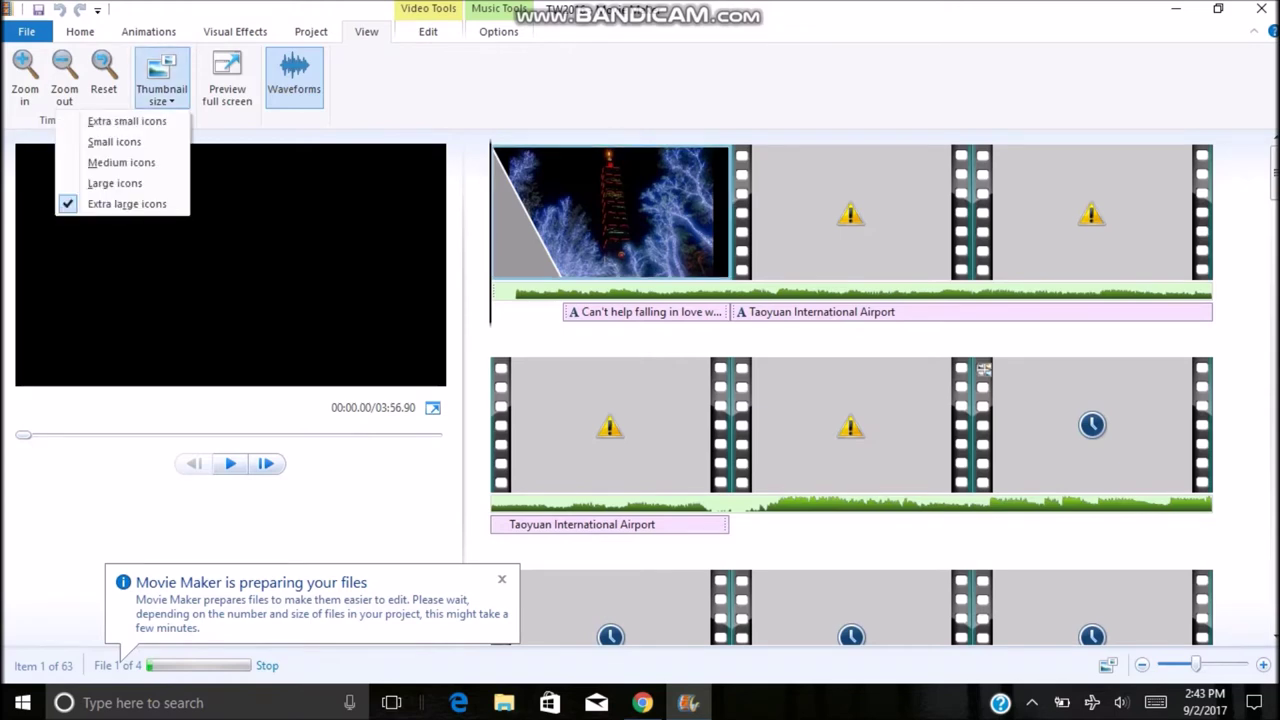
key(Escape)
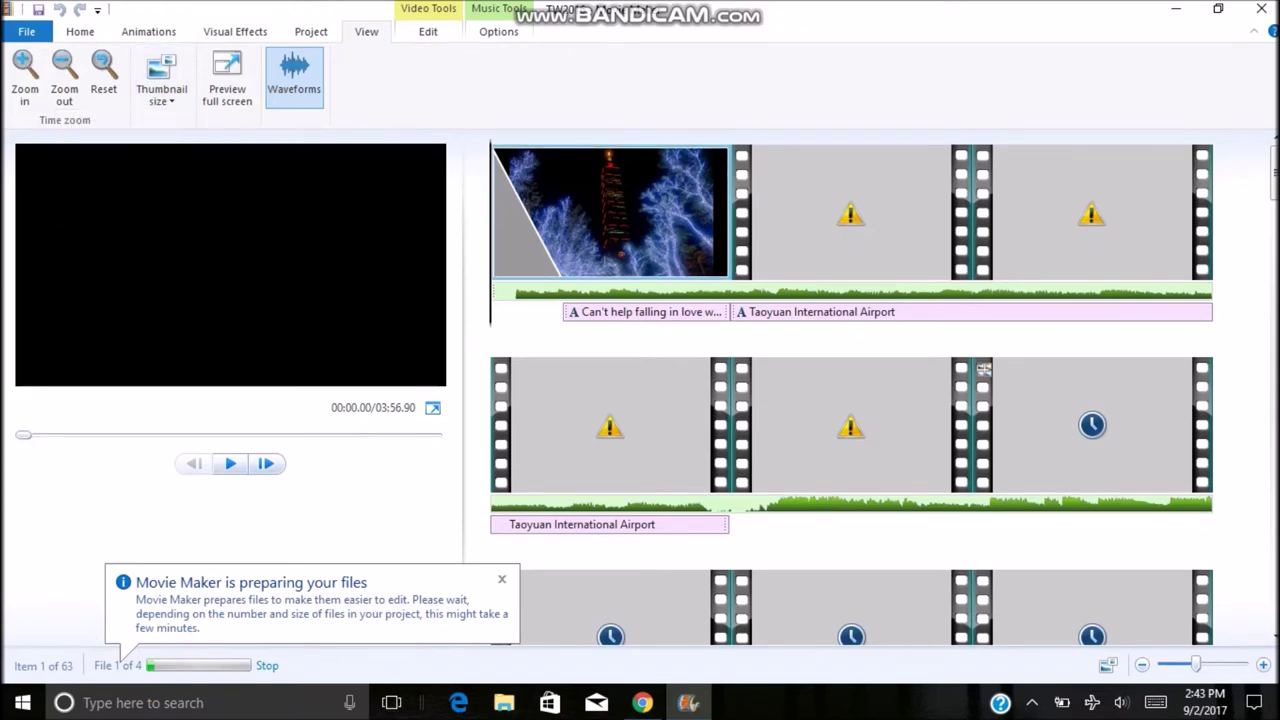
- Exit Movie Maker again without saving TW2016 and refresh the desktop
click(1261, 9)
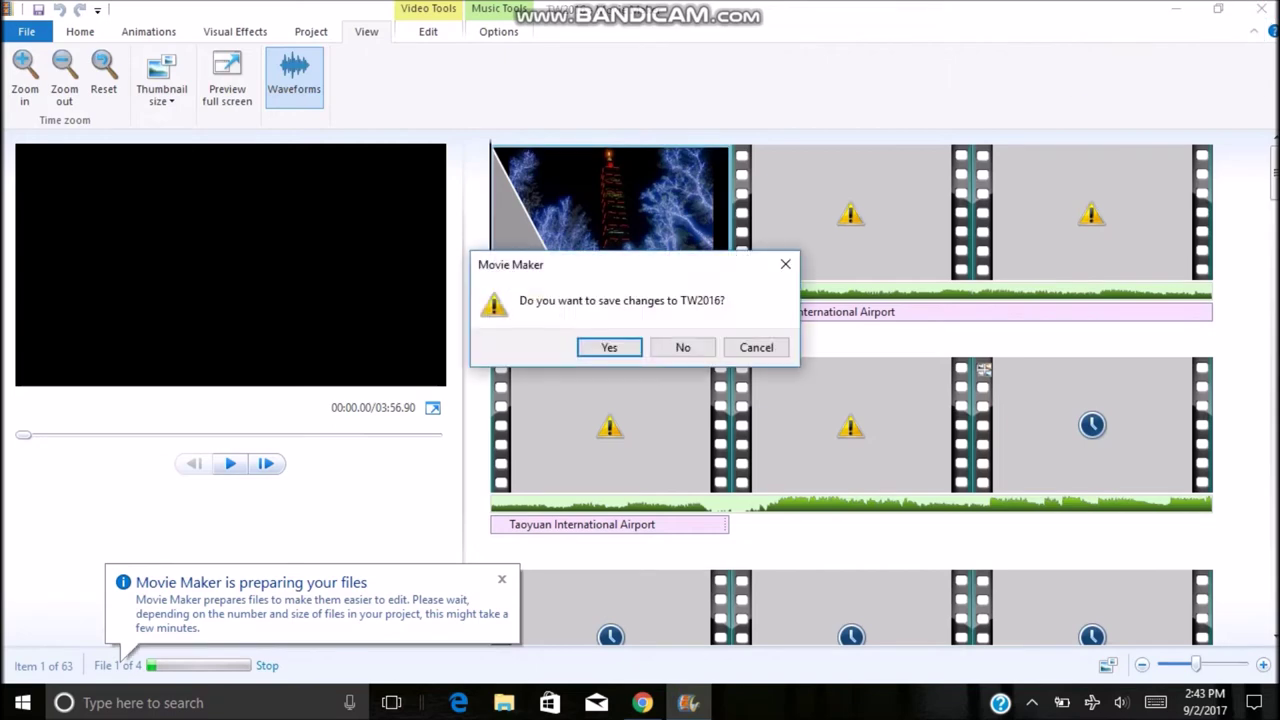
click(682, 347)
right_click(420, 315)
click(470, 395)
right_click(266, 190)
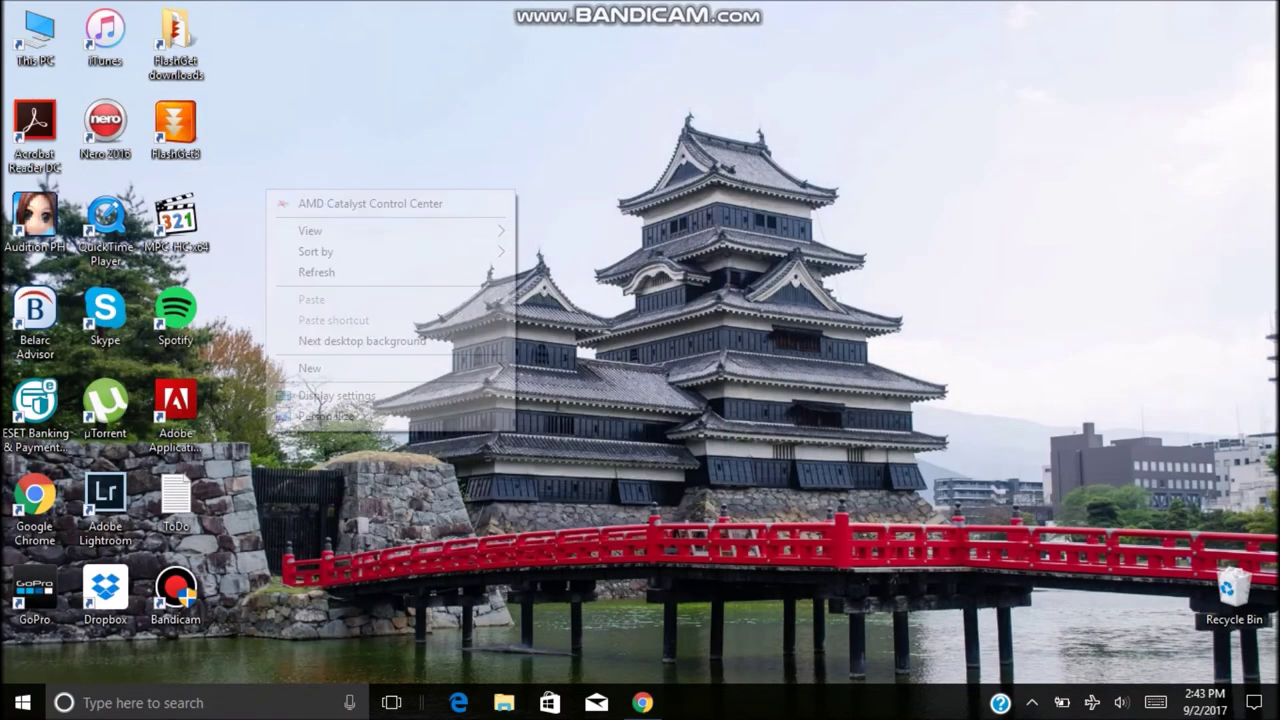
click(330, 272)
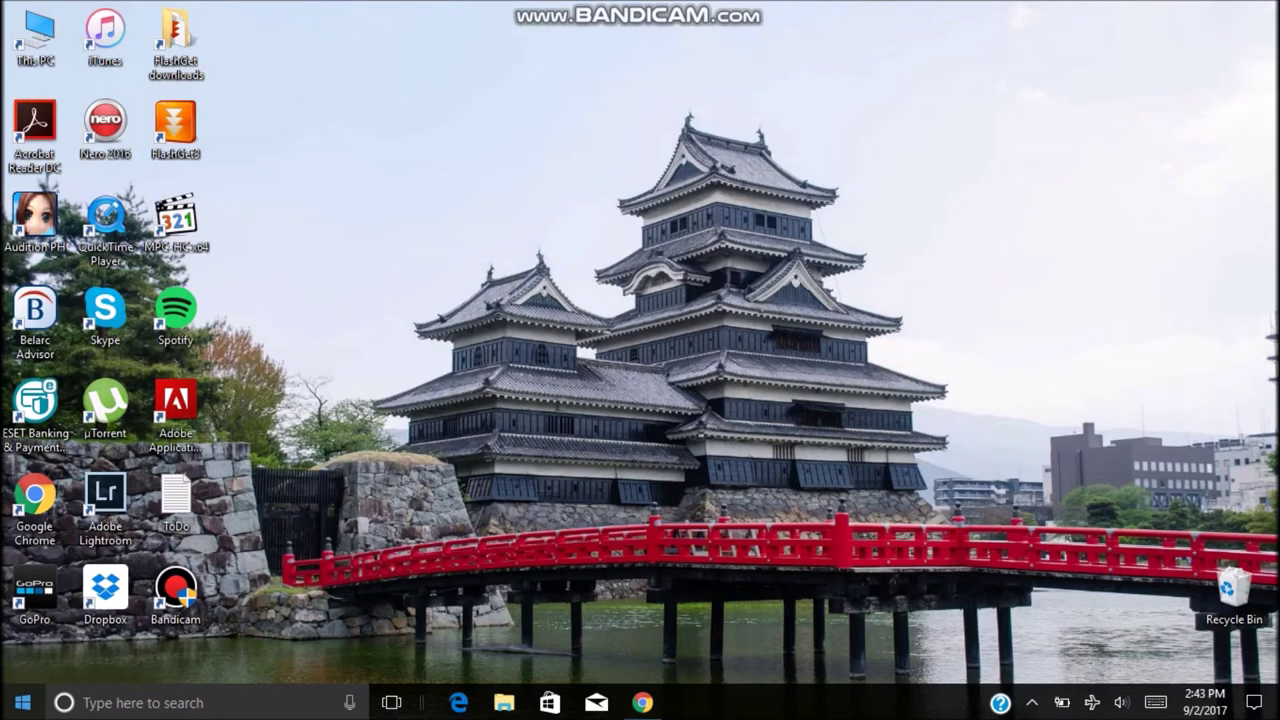
- Start Movie Maker once more and load the recent project TW2016.wlmp
click(22, 702)
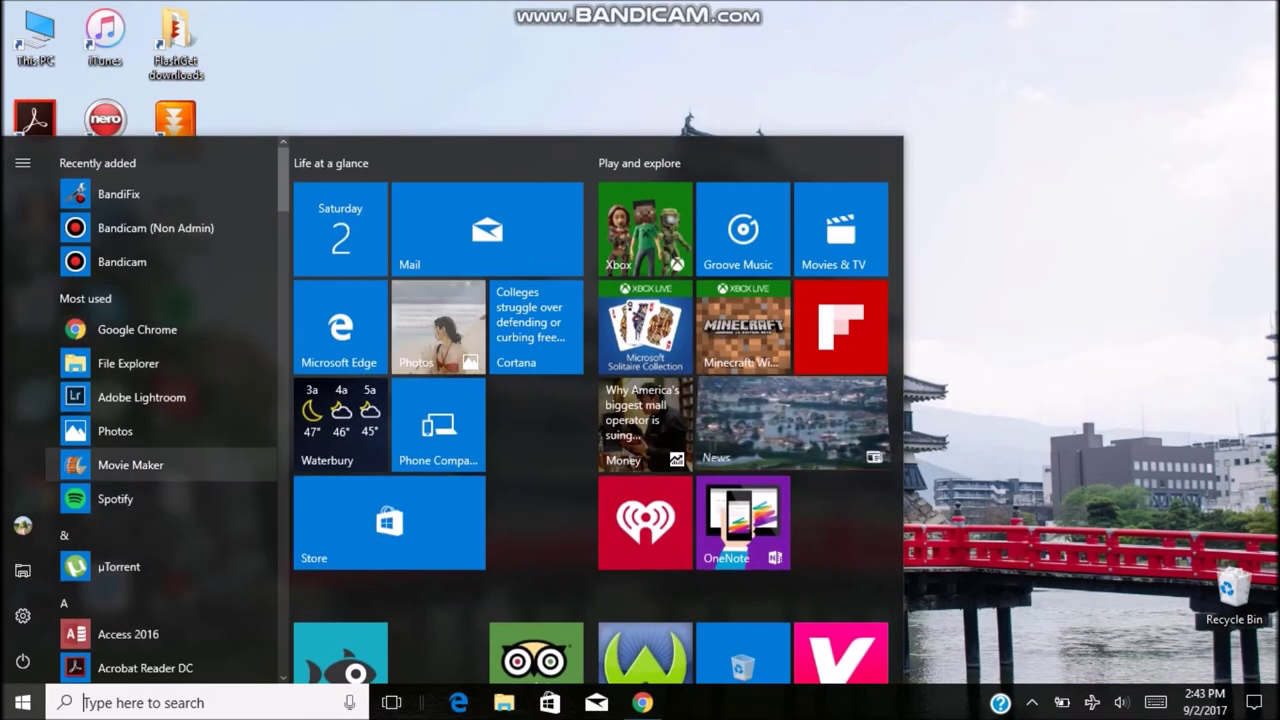
click(130, 467)
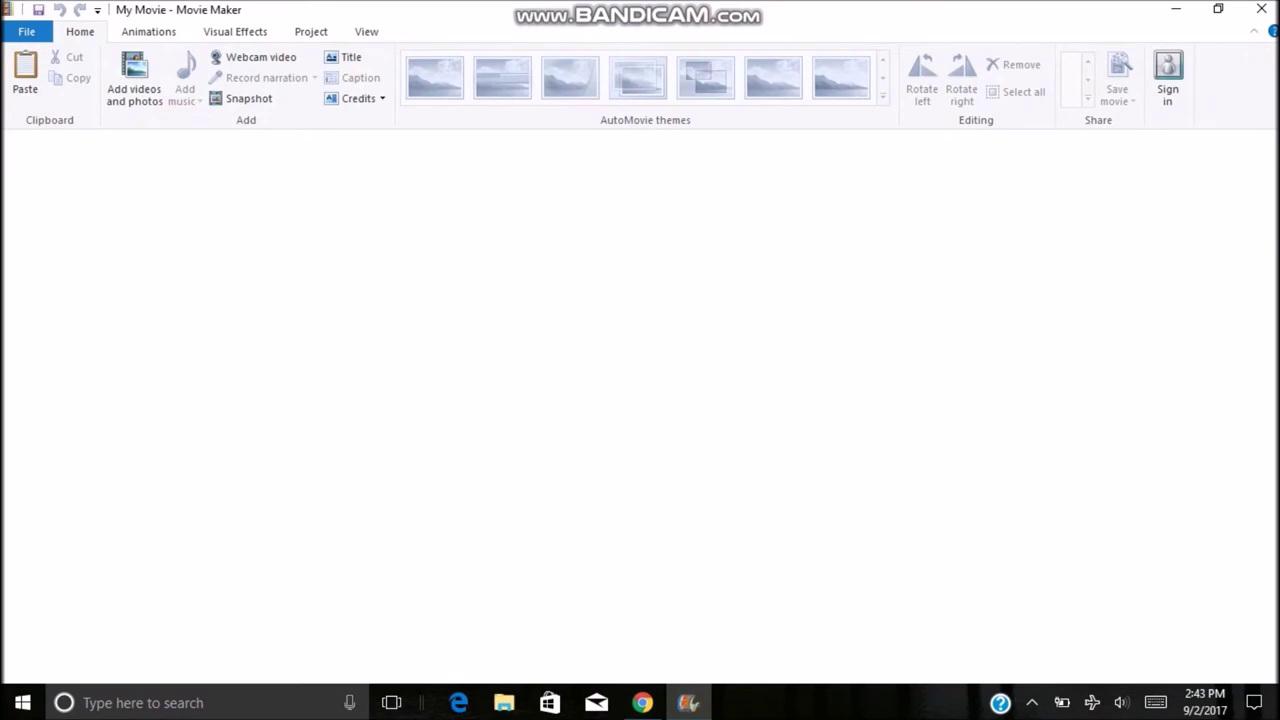
click(27, 31)
click(27, 31)
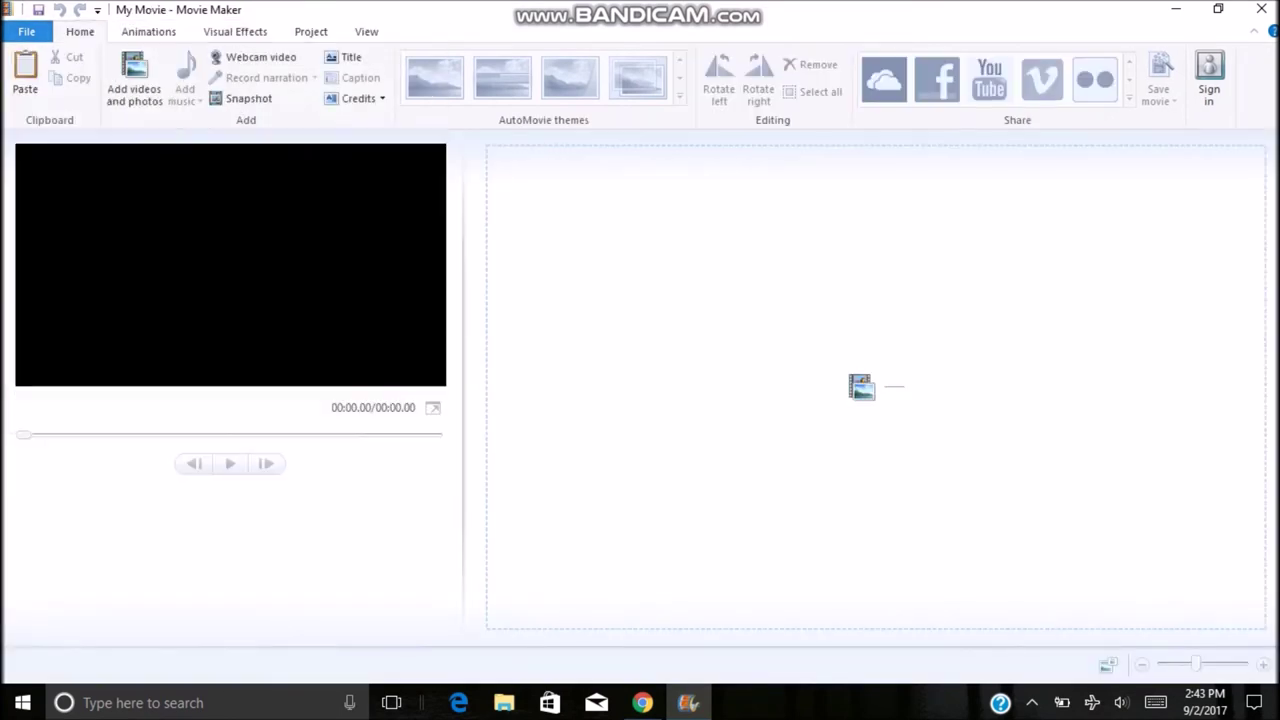
click(27, 31)
click(215, 78)
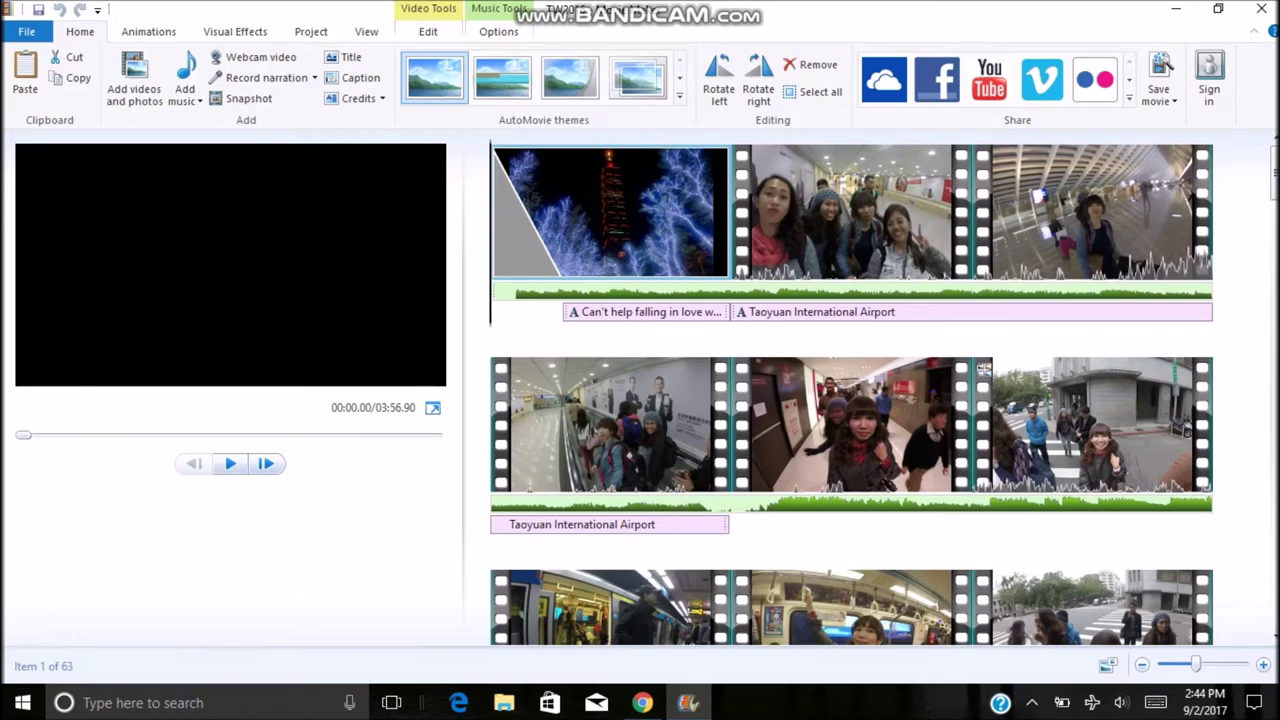
- Review the thumbnail size options and examine the storyboard clips, including the details of GOPR5117.MP4
click(366, 31)
click(161, 89)
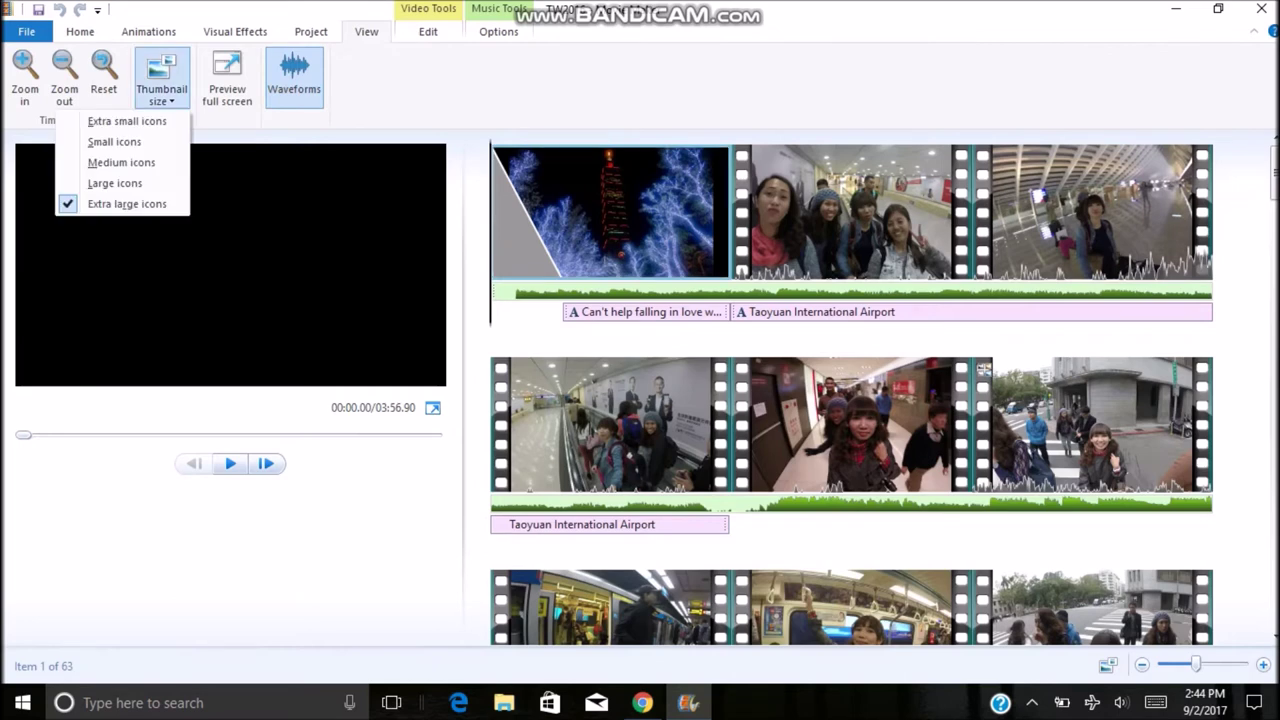
key(Escape)
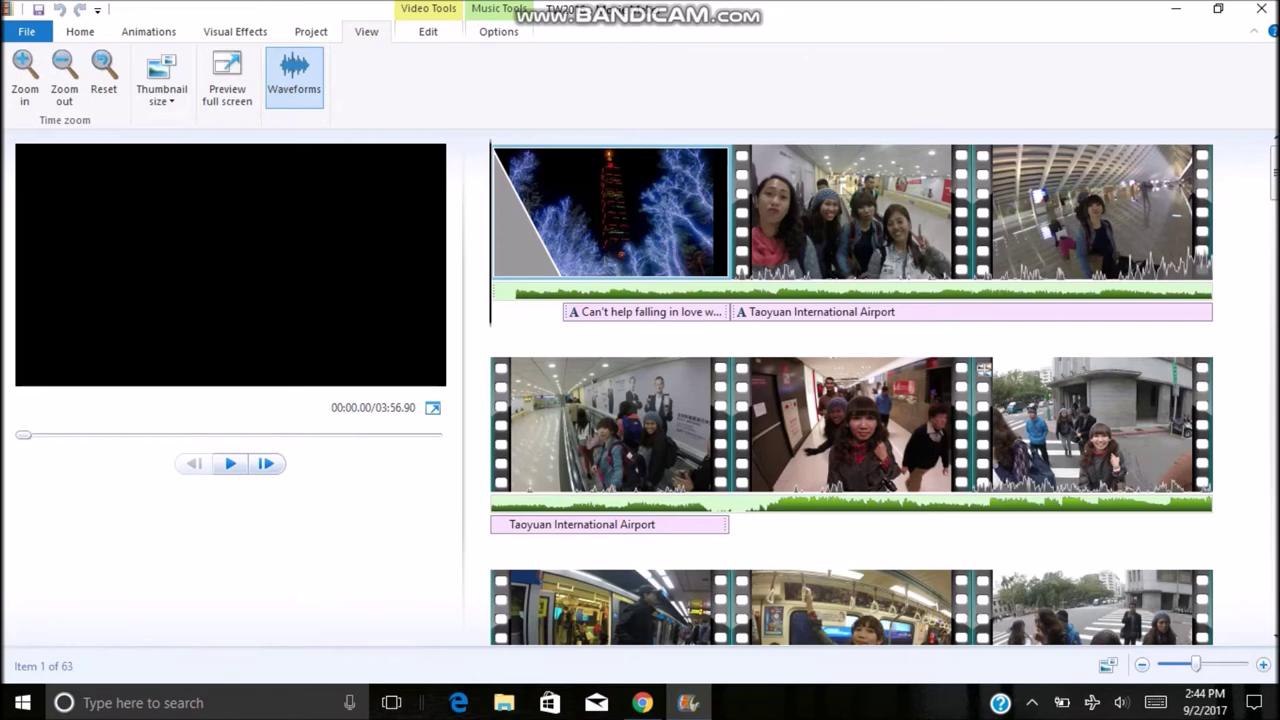
click(161, 85)
click(161, 85)
mouse_move(1120, 400)
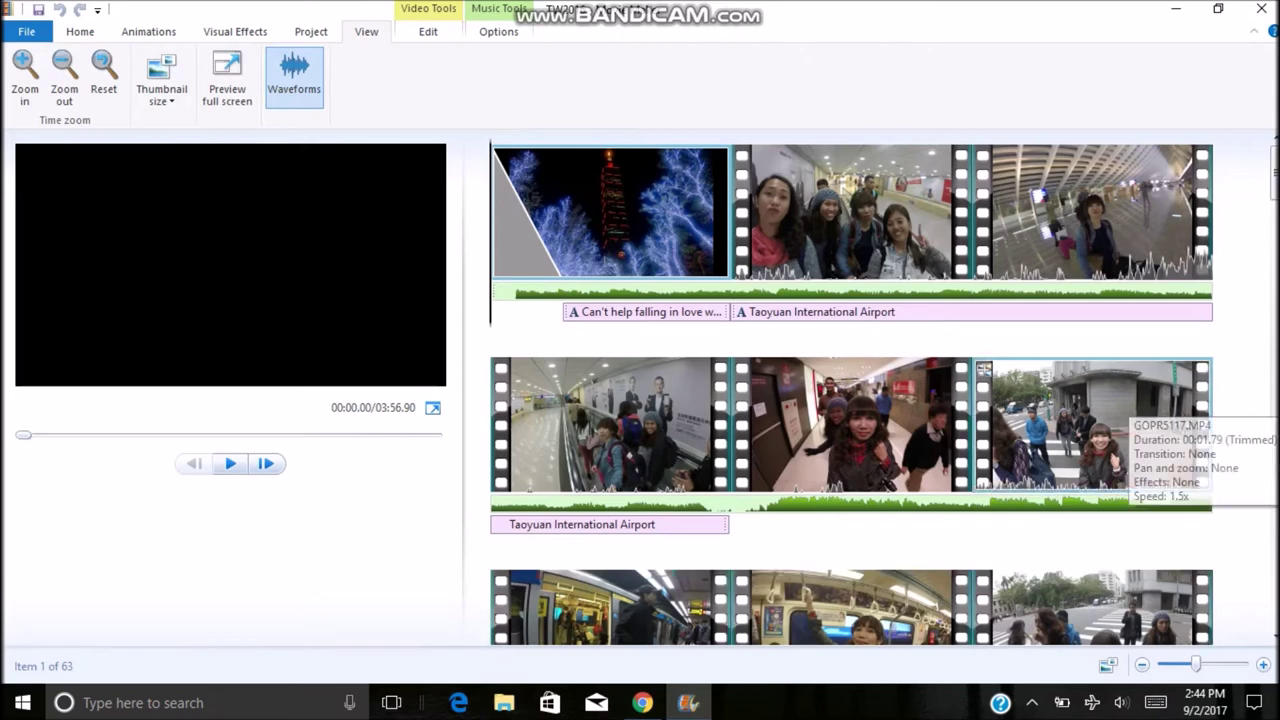